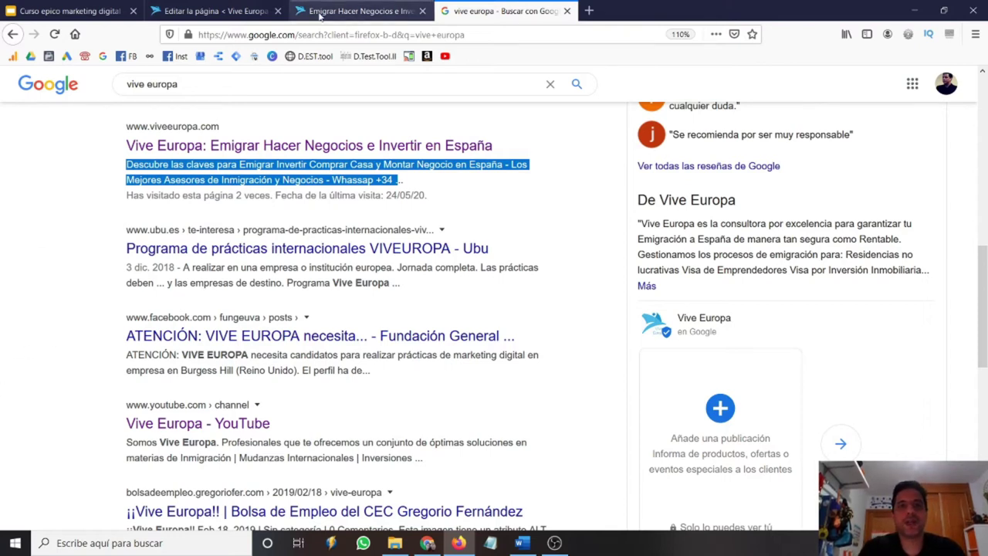
Switch to the WordPress page editor and open the Google snippet for editing in the page's Yoast SEO section
click(316, 11)
click(214, 11)
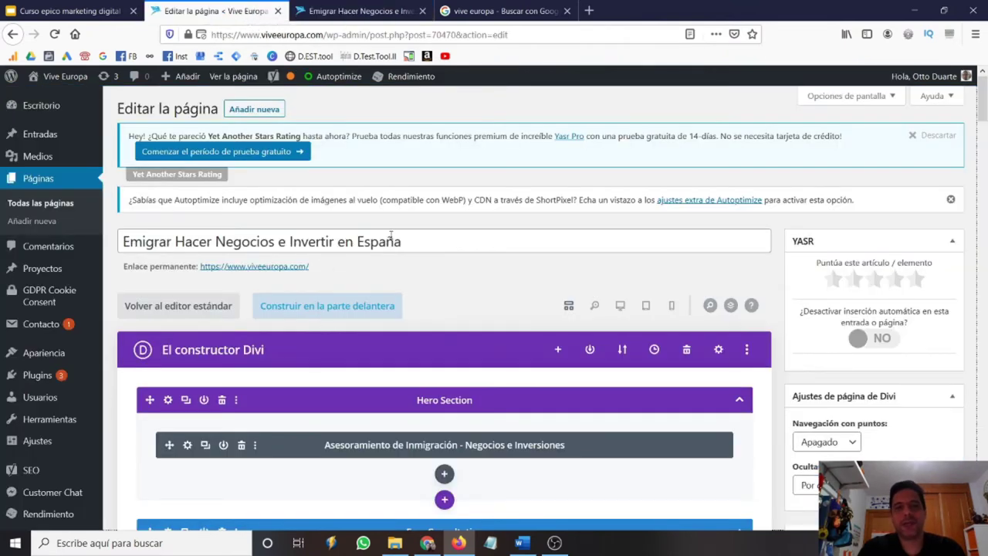
scroll(390, 235, down, 10)
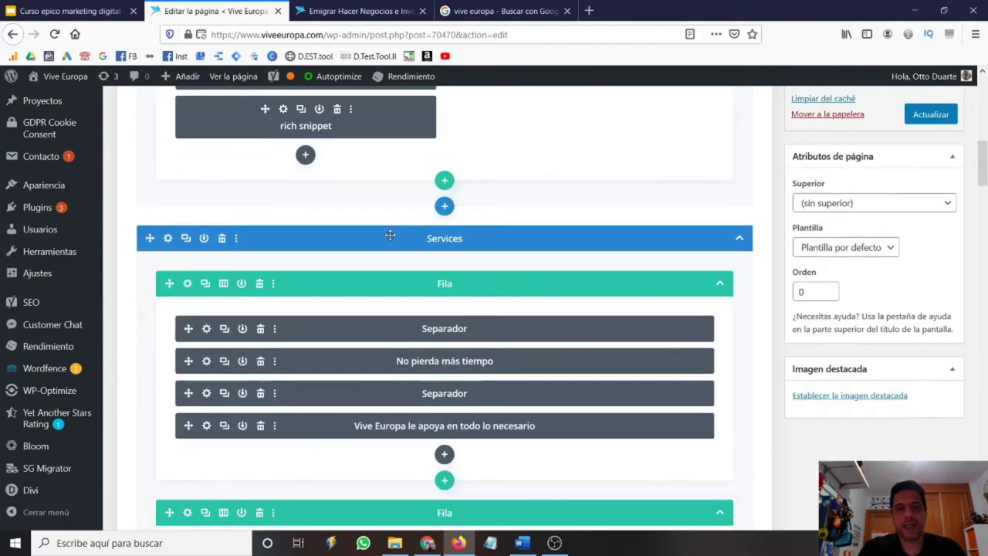
scroll(390, 234, down, 20)
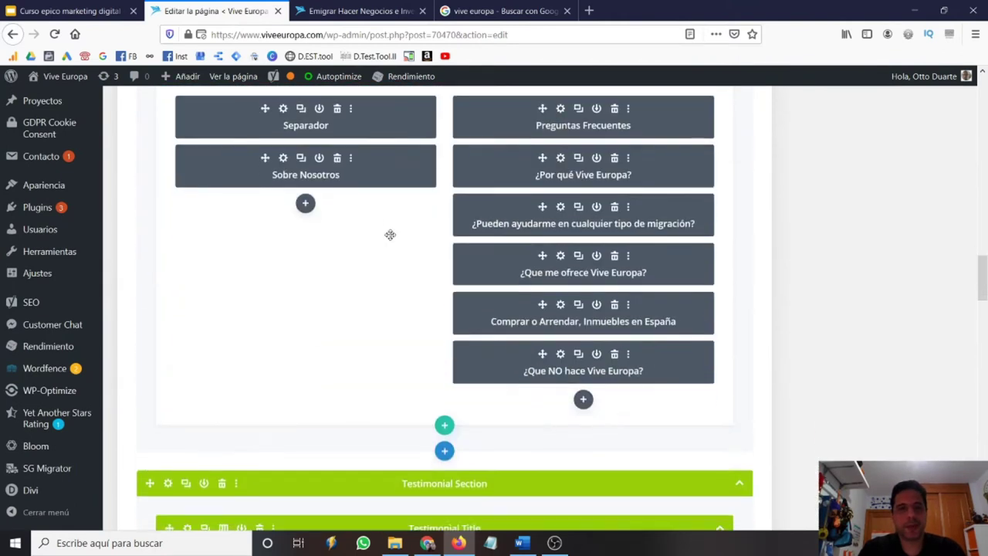
scroll(390, 235, down, 20)
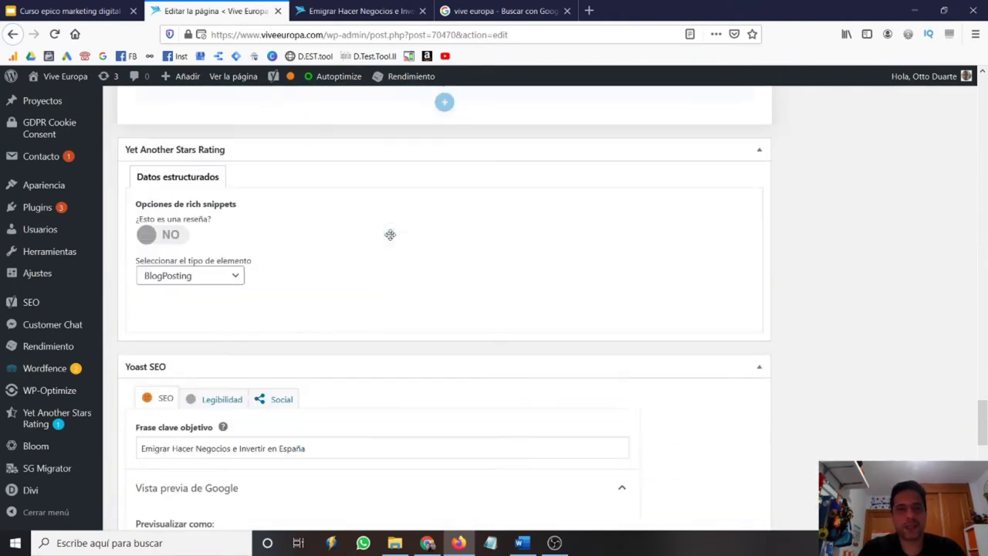
scroll(390, 235, down, 1)
scroll(390, 240, down, 3)
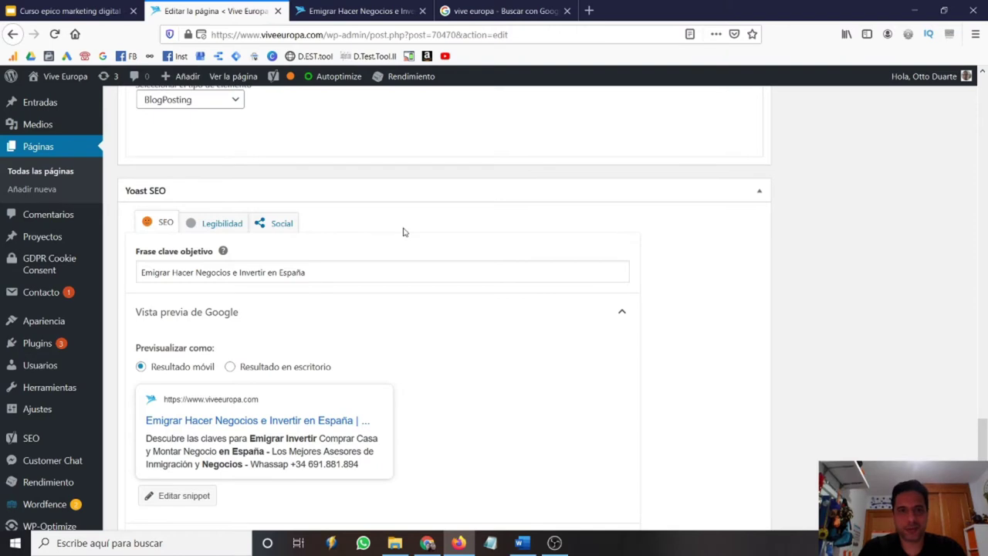
scroll(403, 233, down, 5)
scroll(404, 235, up, 3)
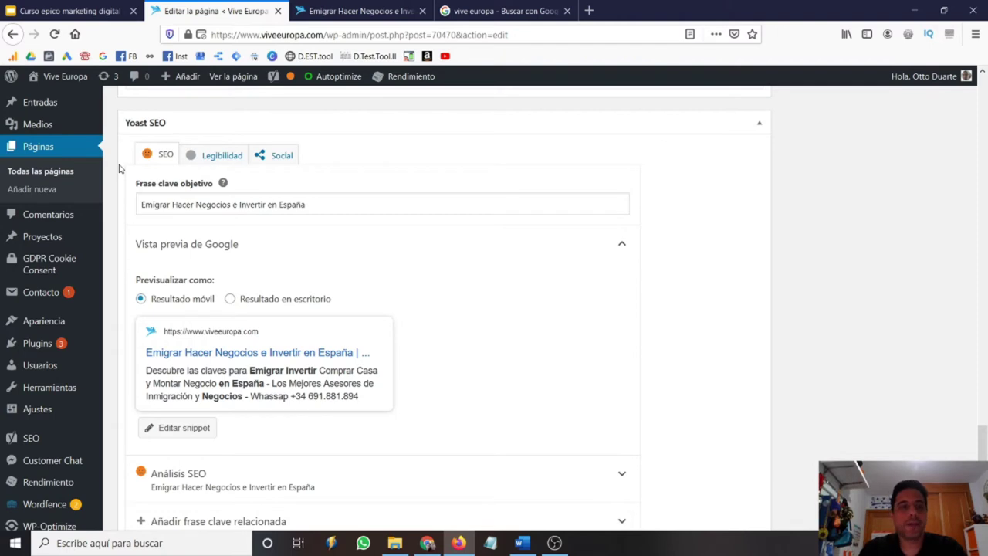
scroll(302, 205, down, 3)
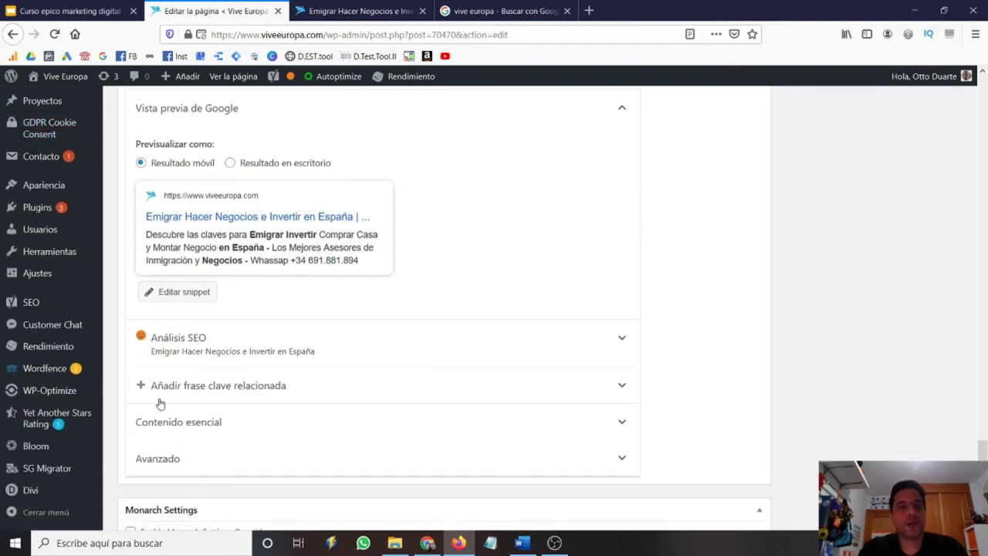
click(183, 300)
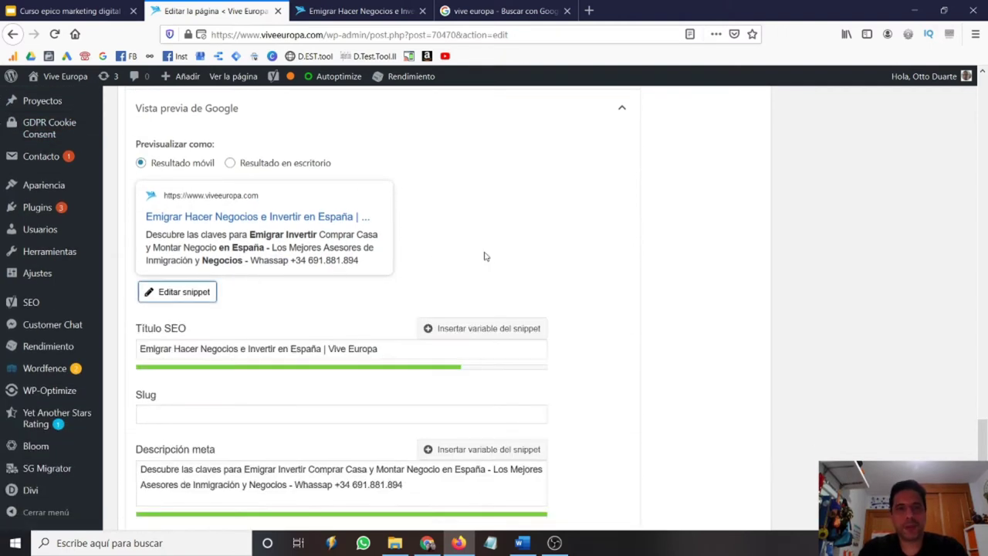
scroll(481, 255, down, 3)
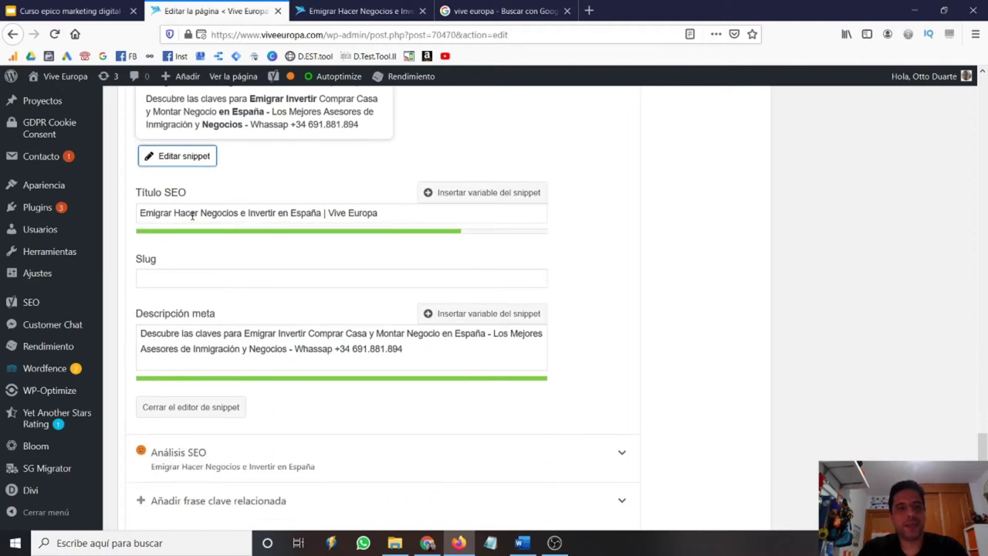
Compare the page's SEO title with its listing in the Google results for vive europa and with the live home page
drag(383, 212, 142, 213)
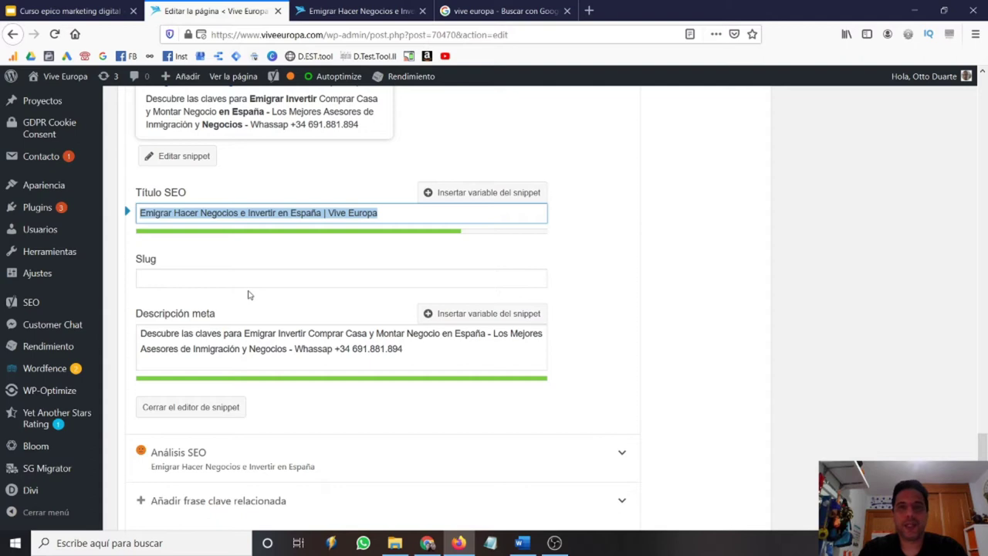
click(492, 18)
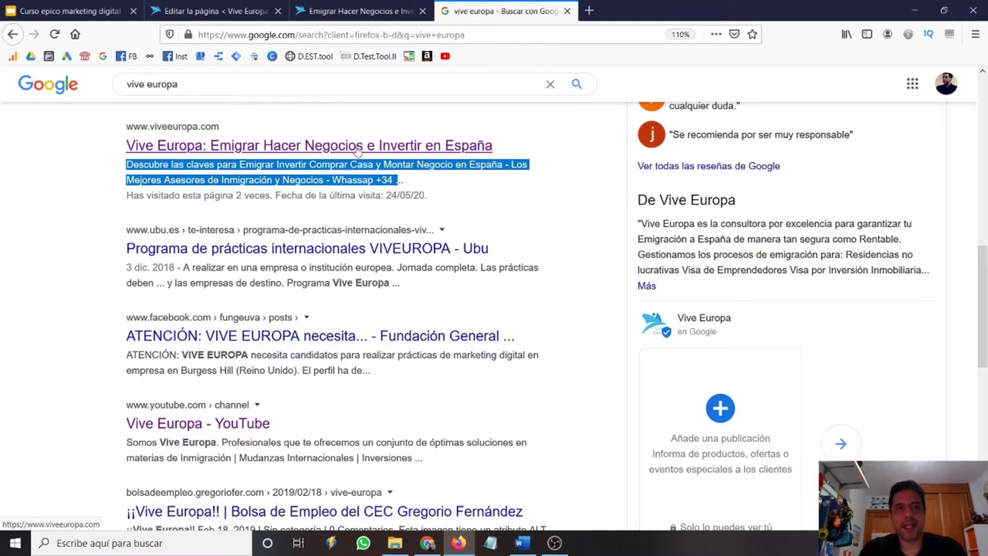
click(355, 11)
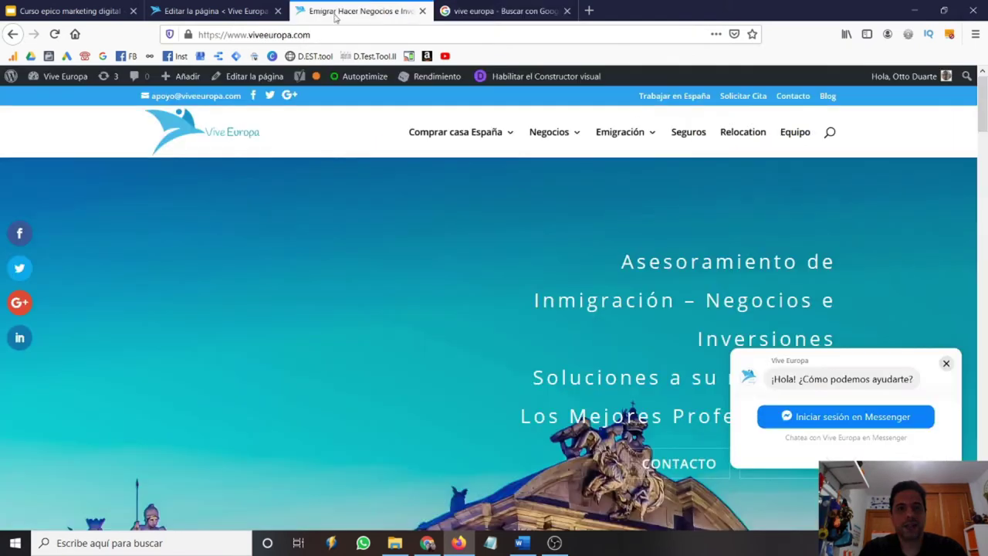
click(203, 11)
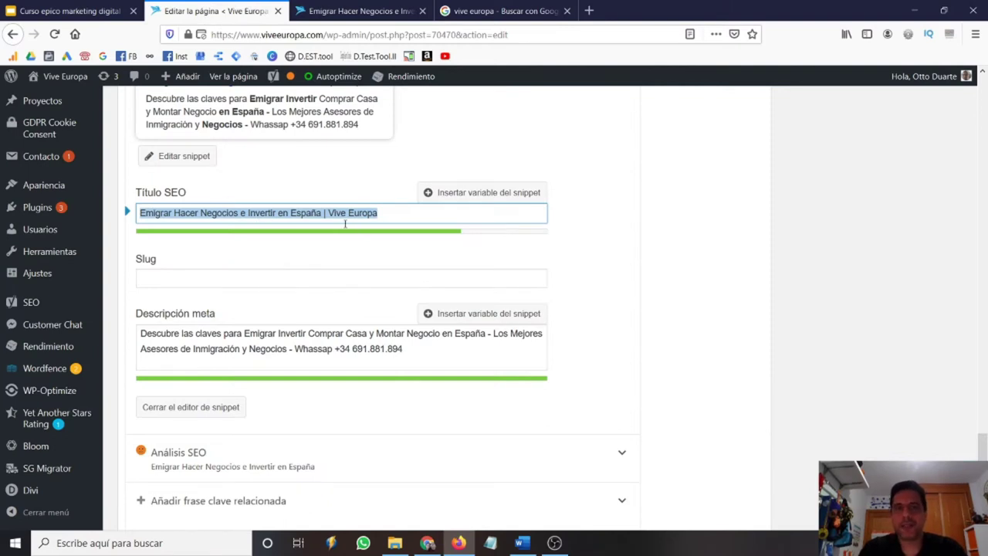
Compare the meta description with the text under the Vive Europa listing in Google and review its wording in the snippet editor
scroll(322, 228, down, 3)
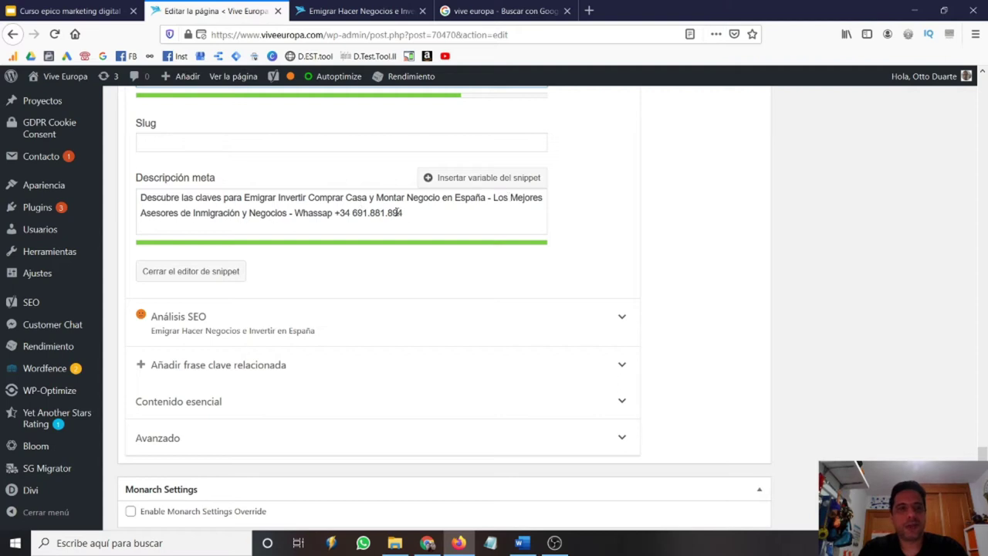
click(479, 12)
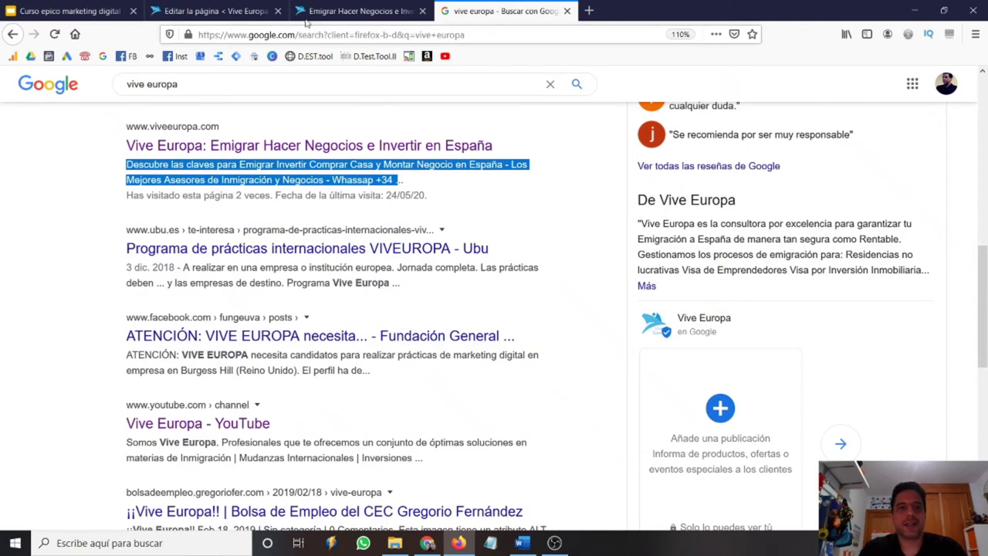
click(330, 11)
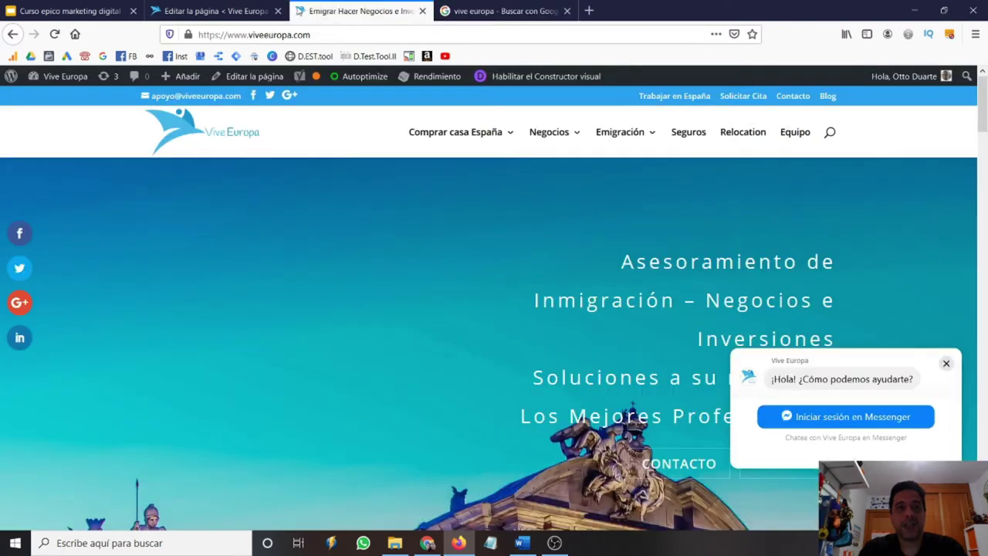
click(215, 12)
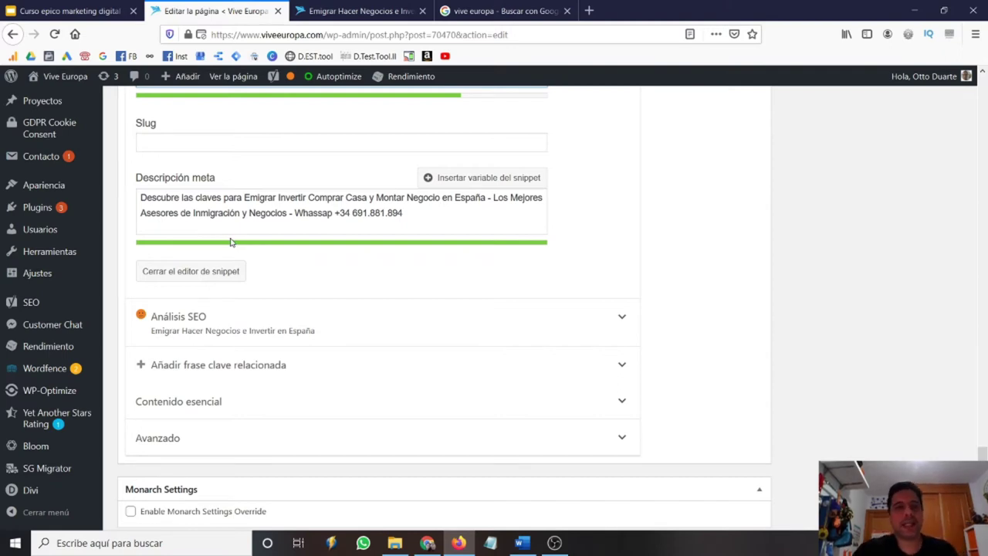
drag(351, 219, 99, 203)
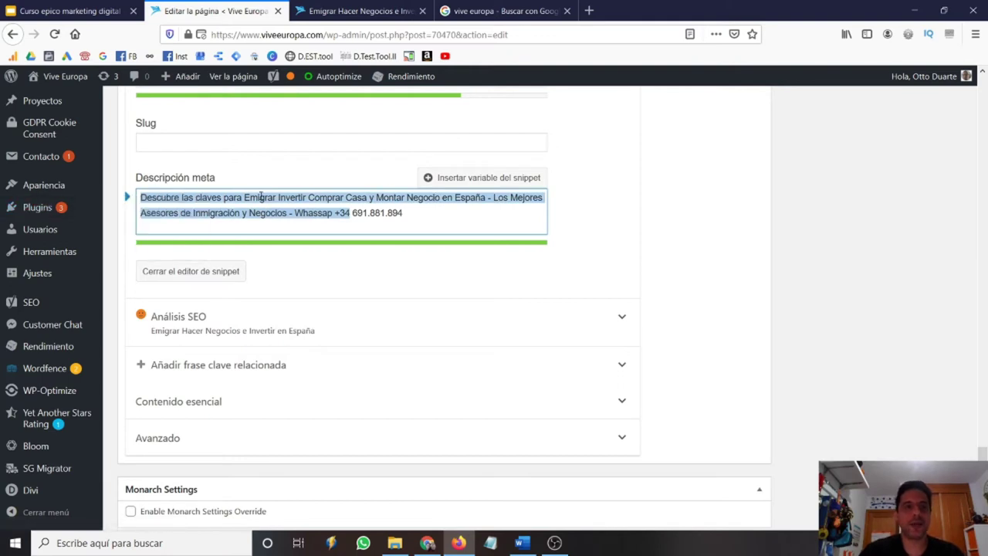
click(488, 198)
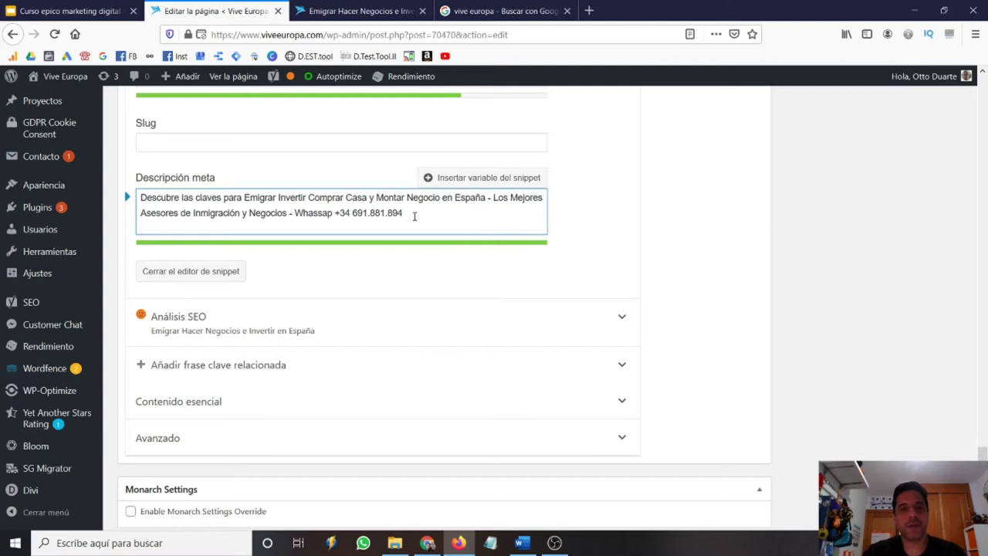
Test the meta description's length indicator by appending the filler text "kjsdfkljsd" and erasing it again
scroll(469, 227, up, 2)
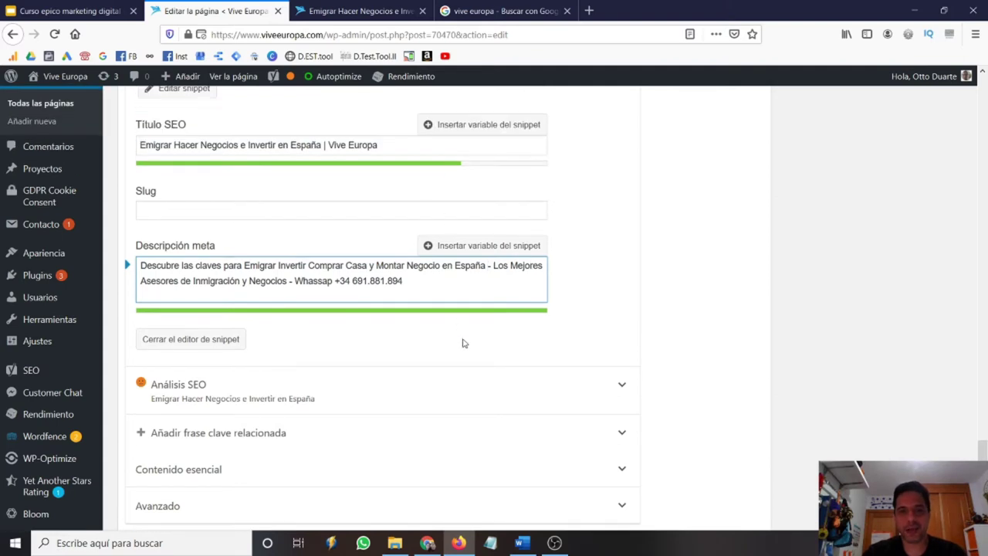
click(417, 283)
text(kjsdfkljsd)
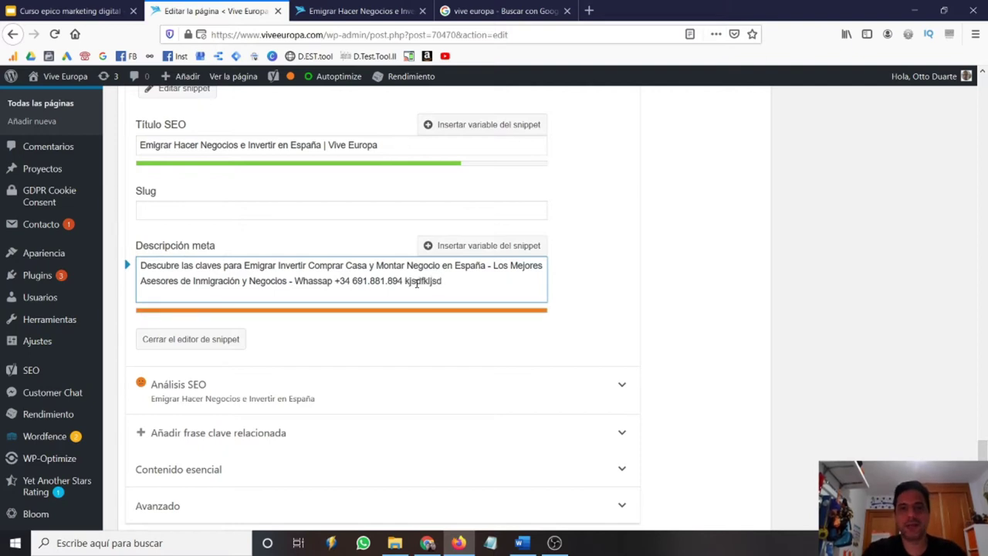
key(BackSpace)
key(BackSpace)
key(BackSpace)
key(BackSpace)
key(BackSpace)
key(BackSpace)
key(BackSpace)
key(BackSpace)
key(BackSpace)
key(BackSpace)
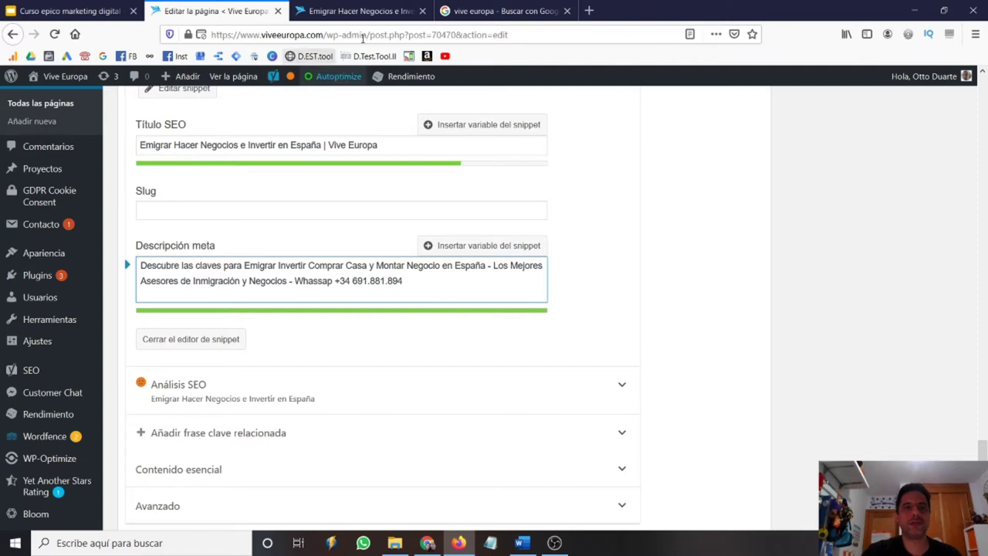
Review the Google results for vive europa and the live site once more, and return to the page editor
click(368, 12)
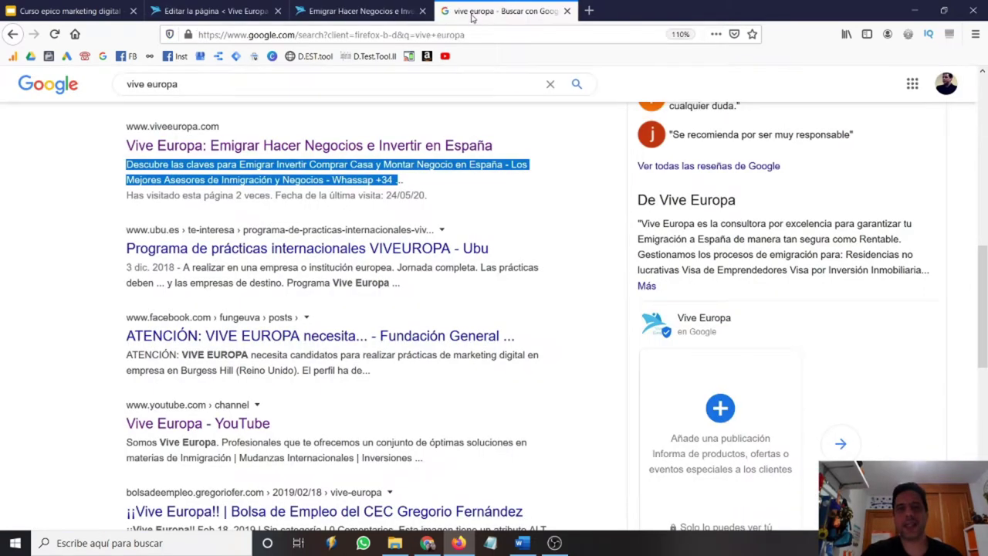
click(472, 13)
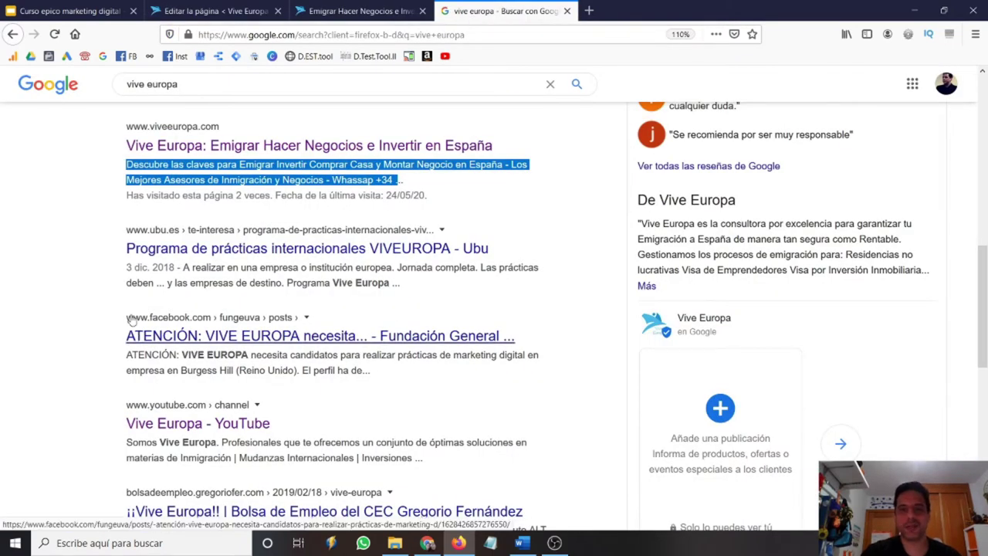
click(368, 13)
click(223, 11)
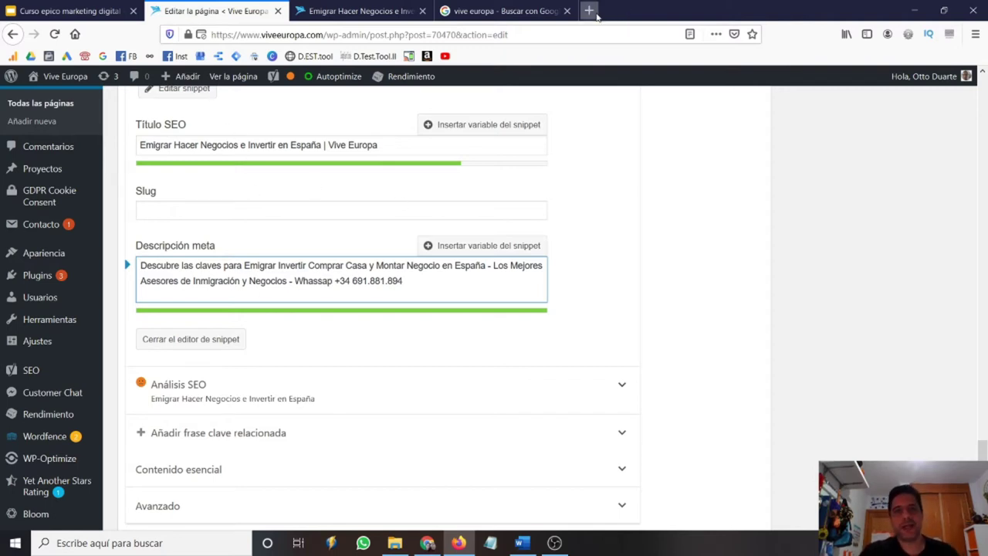
Search Google for "seomofo" in a new tab and open the Google SERP Snippet Optimization Tool
key(ctrl+t)
text(seoo)
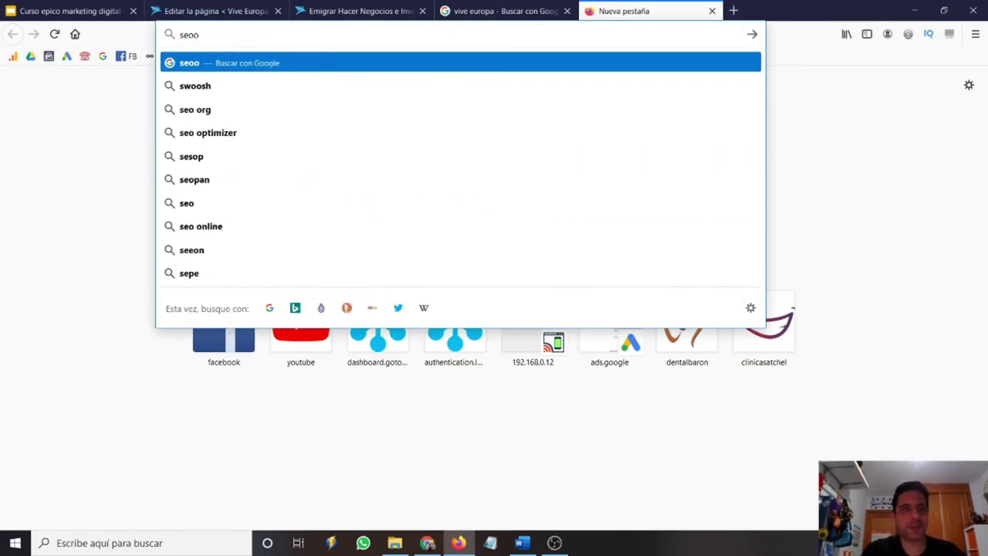
key(BackSpace)
text(mofo)
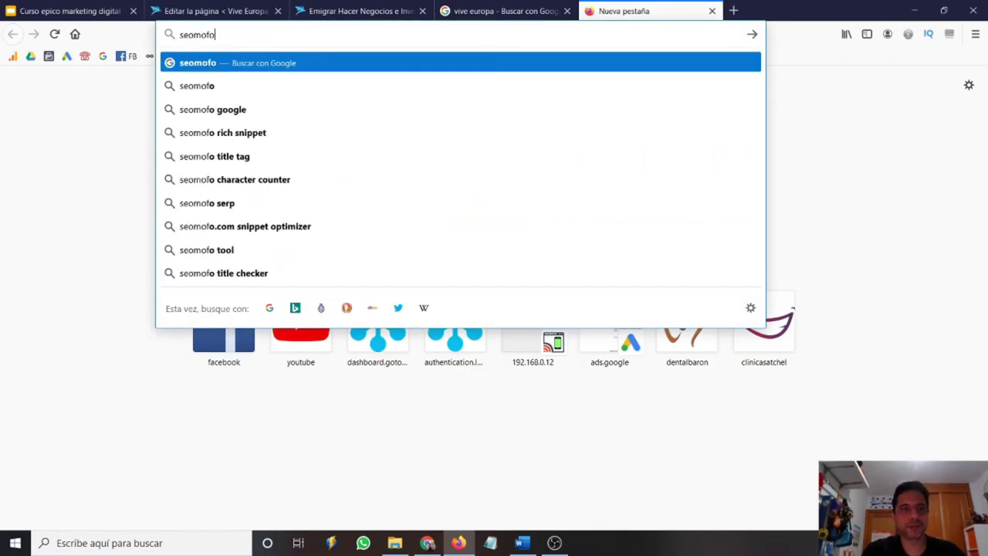
key(Return)
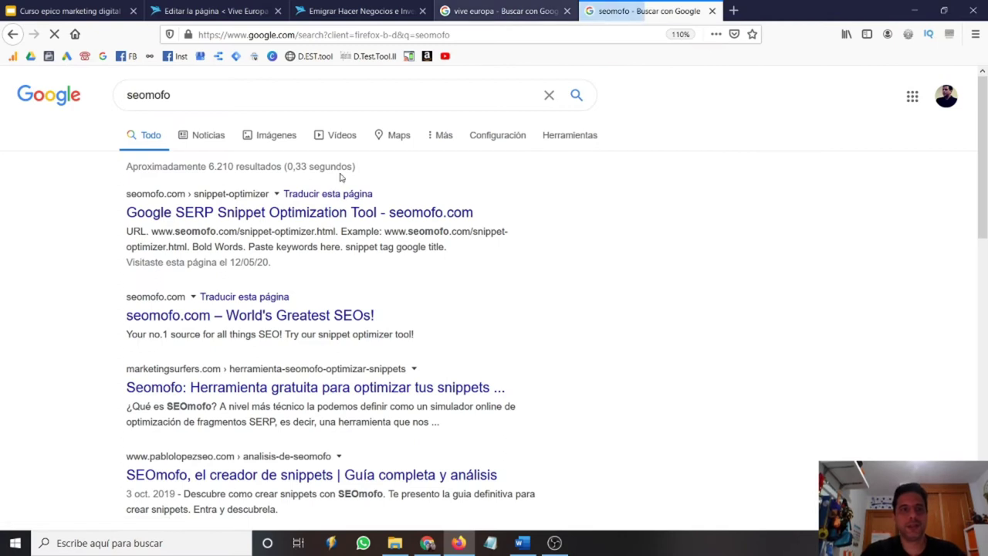
click(243, 219)
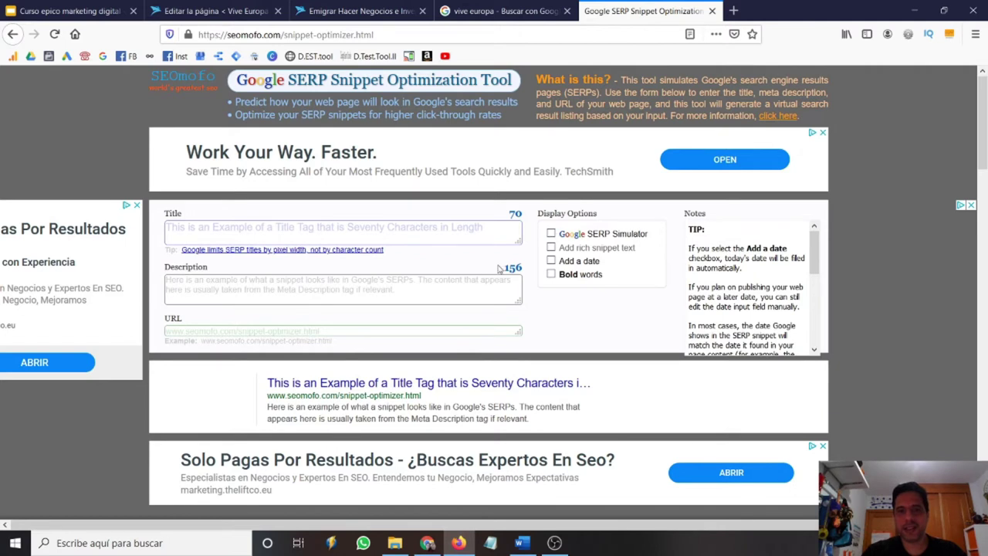
Enter the sample title "asdfasfasfdd" and description "asdfasdfasdfasdfasdfdas" in the snippet tool, and dismiss the SEMrush offer
click(356, 227)
text(asdfasfasfdd)
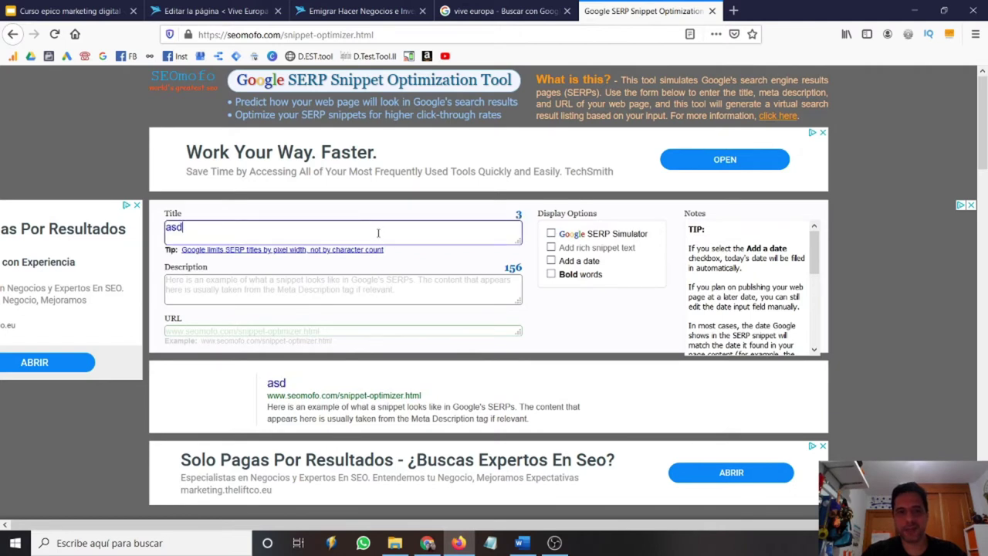
click(388, 294)
text(asdfasdfasdfasdfasdfdas)
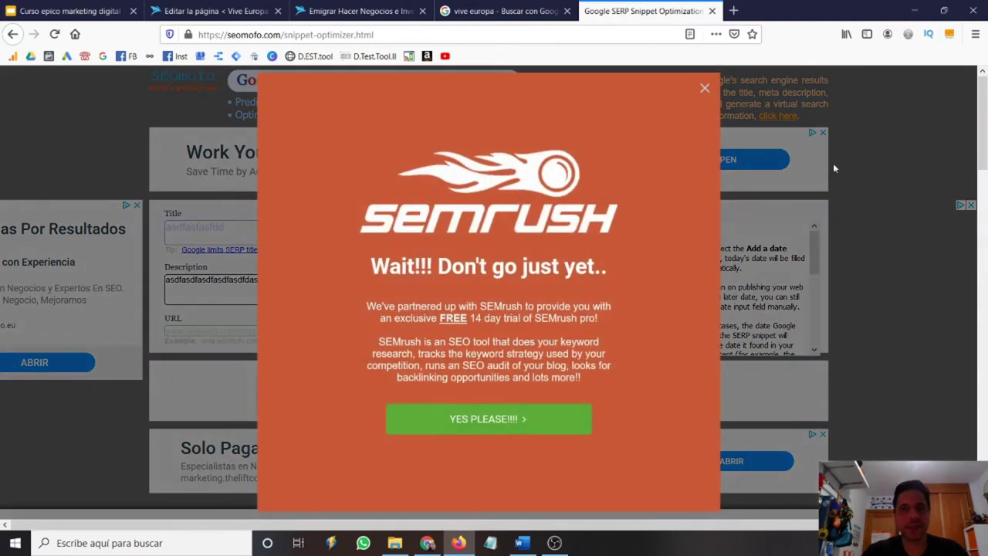
click(705, 91)
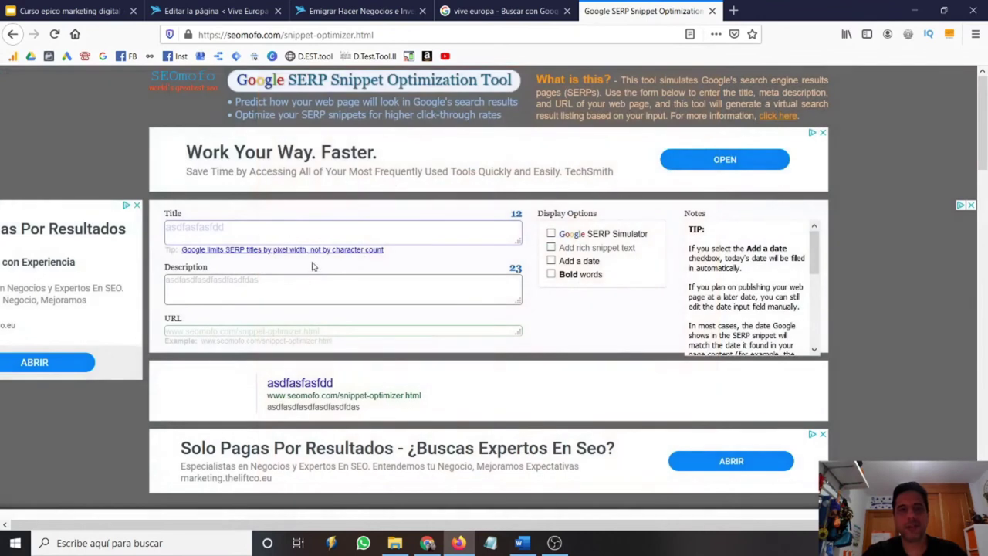
Switch to the Curso epico marketing digital deck in Google Slides and start presenting from slide 106, URL´S
click(479, 15)
click(357, 12)
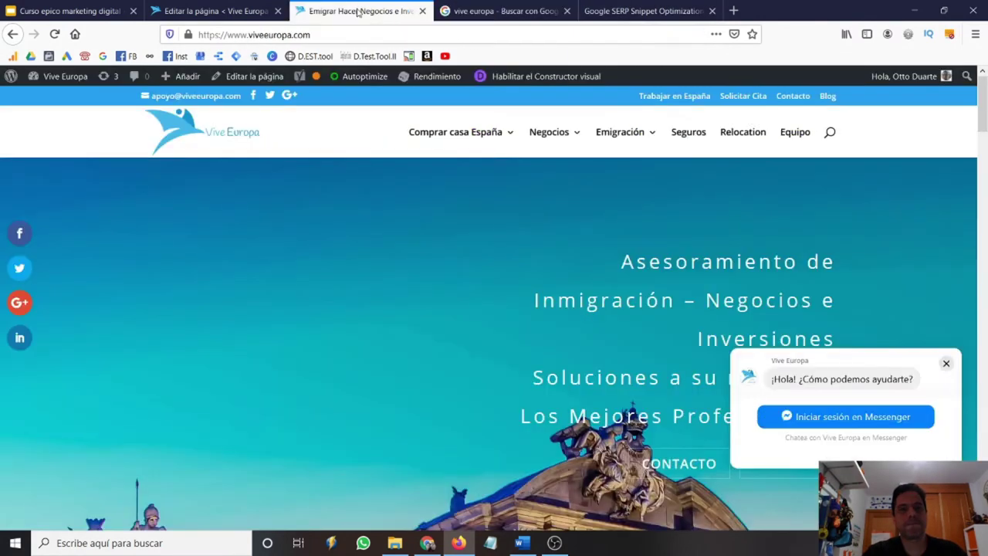
click(91, 13)
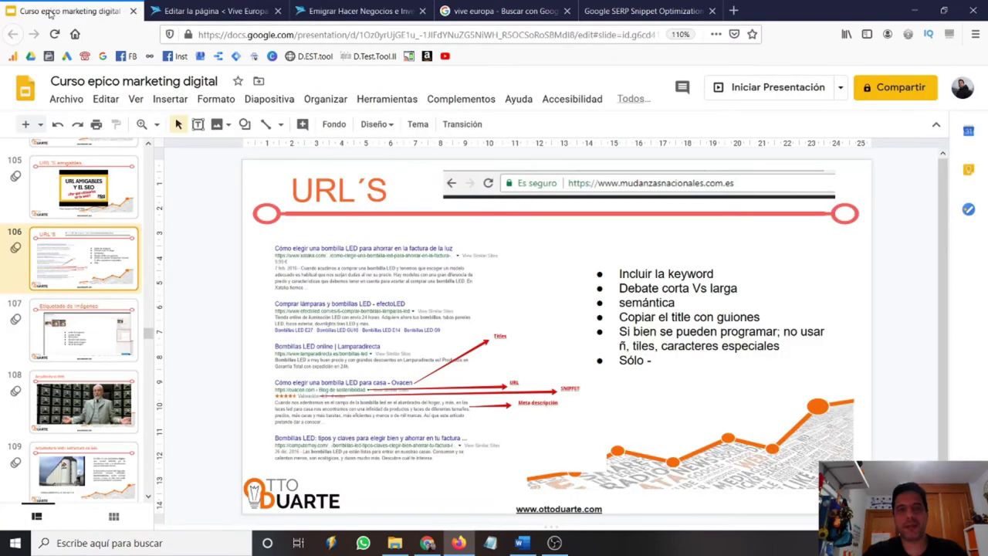
click(135, 98)
mouse_move(170, 99)
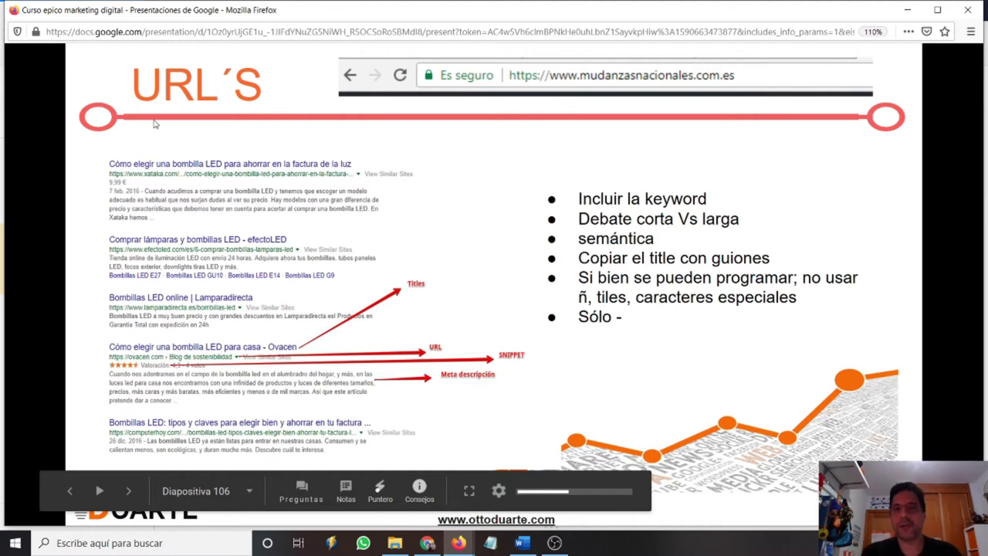
Advance the presentation to slide 107, and examine the hero banner and its headline on the live Vive Europa homepage
key(Right)
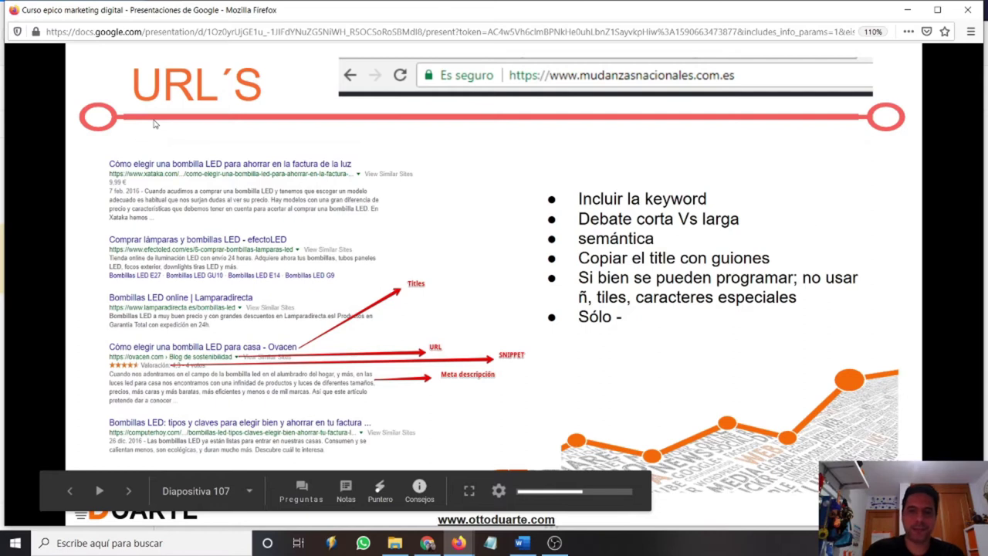
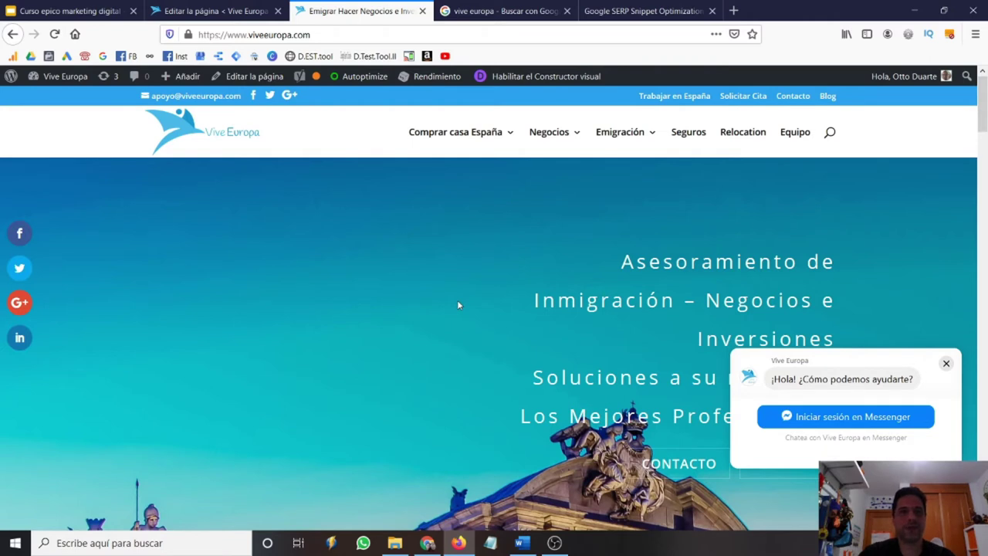
scroll(422, 302, down, 3)
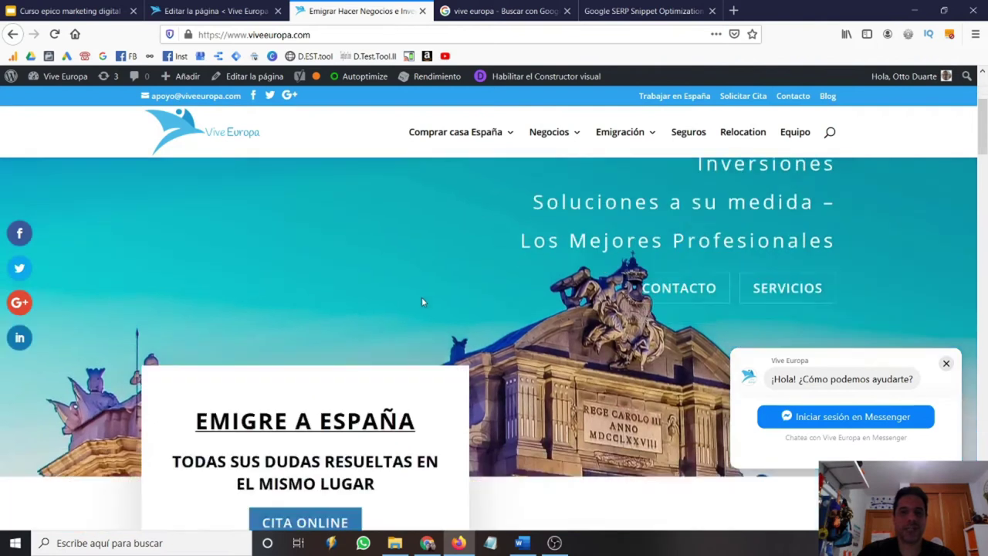
scroll(422, 302, down, 1)
scroll(422, 298, up, 4)
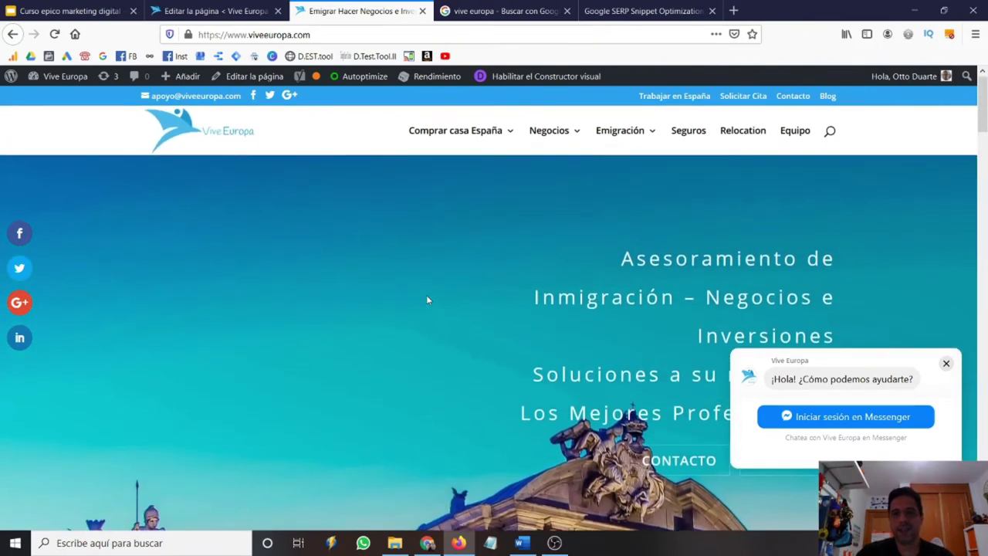
drag(623, 271, 712, 434)
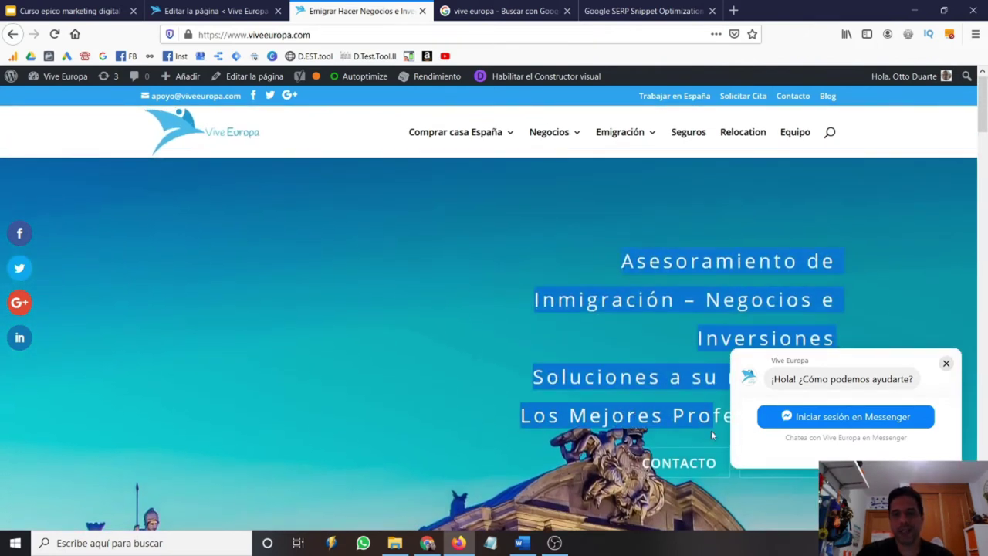
click(356, 262)
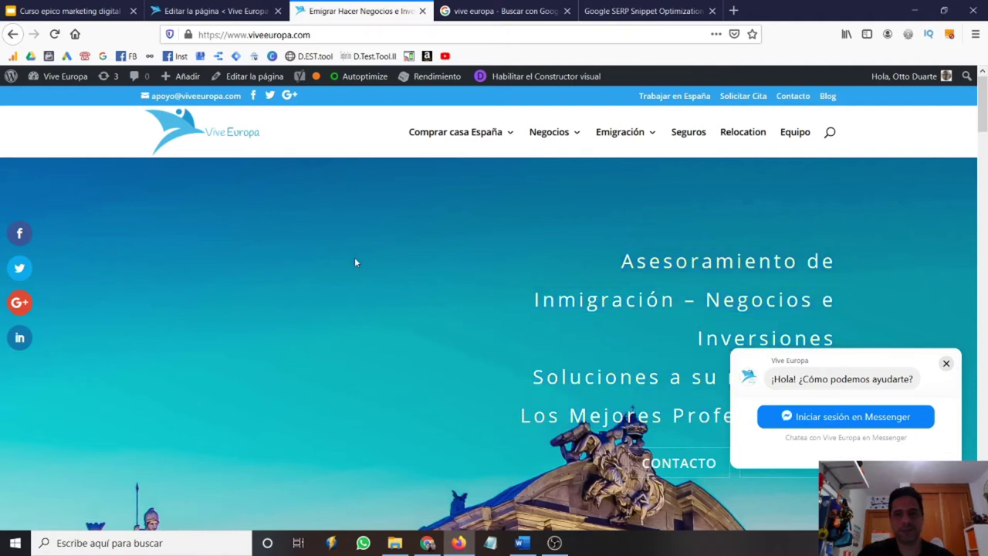
scroll(355, 261, down, 3)
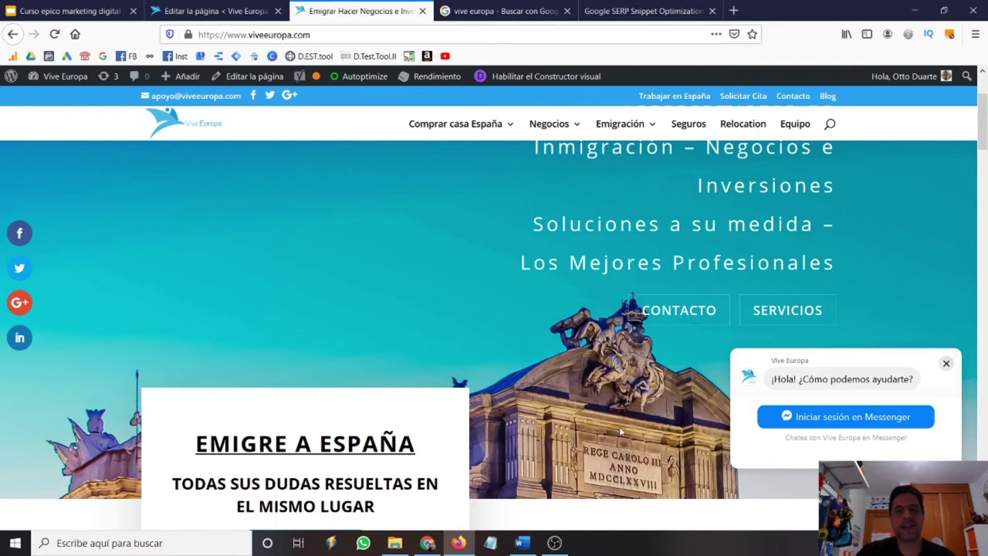
Revisit the Etiquetado de Imágenes slide and return to the start of the Divi layout in the Vive Europa page editor
click(70, 11)
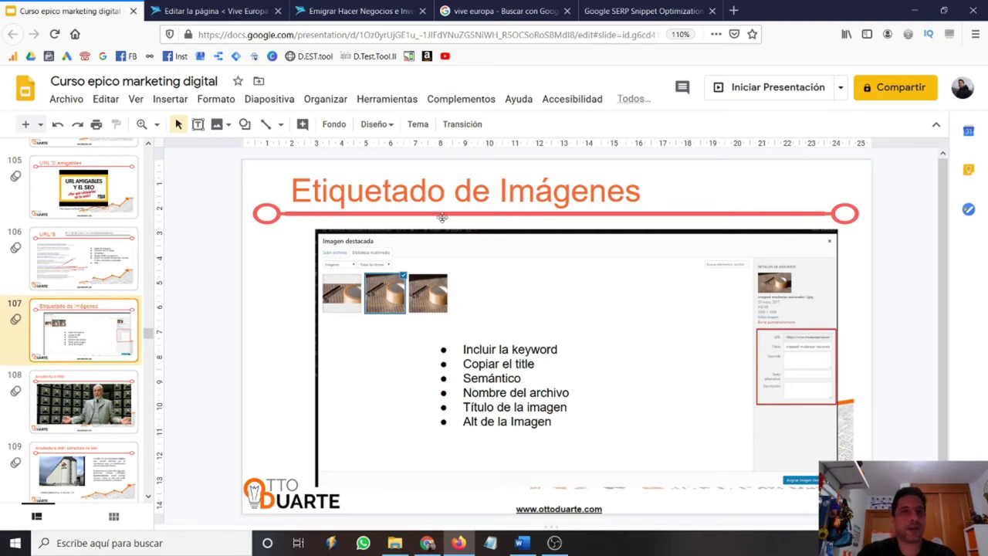
click(352, 12)
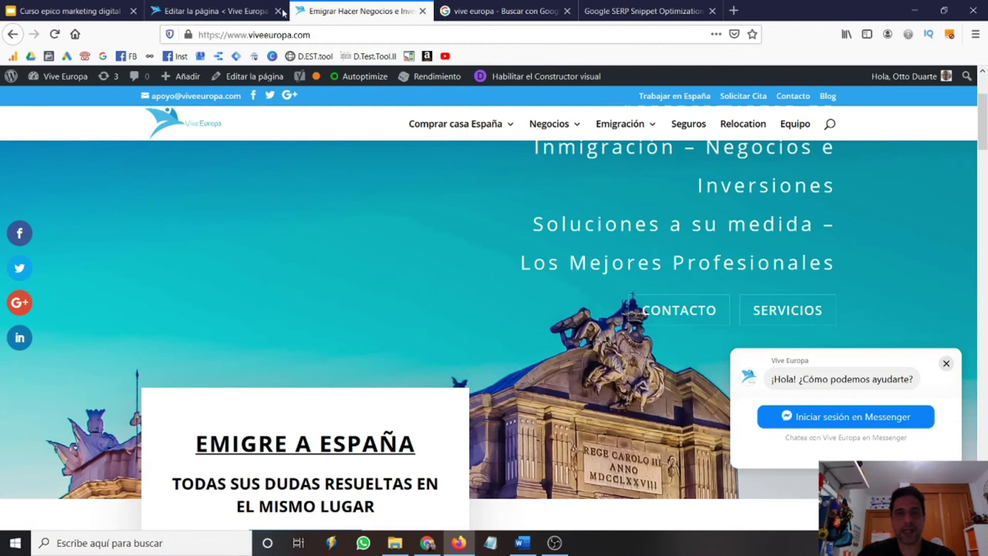
click(214, 10)
scroll(699, 364, up, 5)
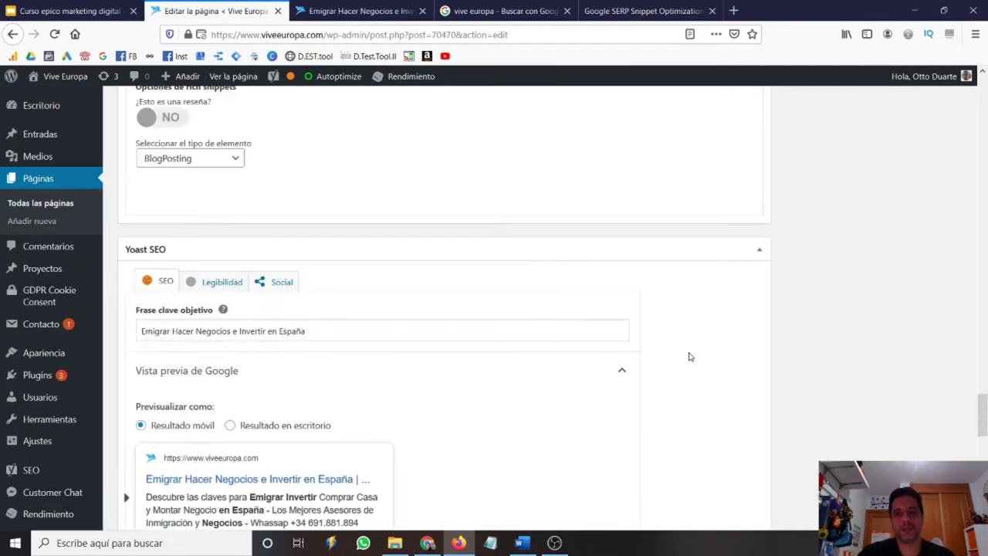
scroll(691, 356, up, 20)
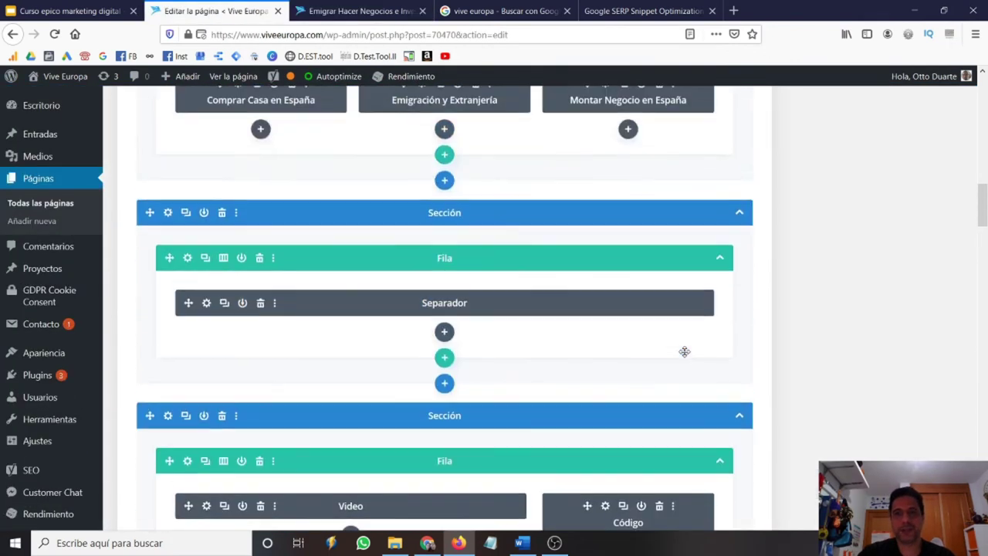
scroll(680, 352, up, 5)
scroll(674, 353, up, 10)
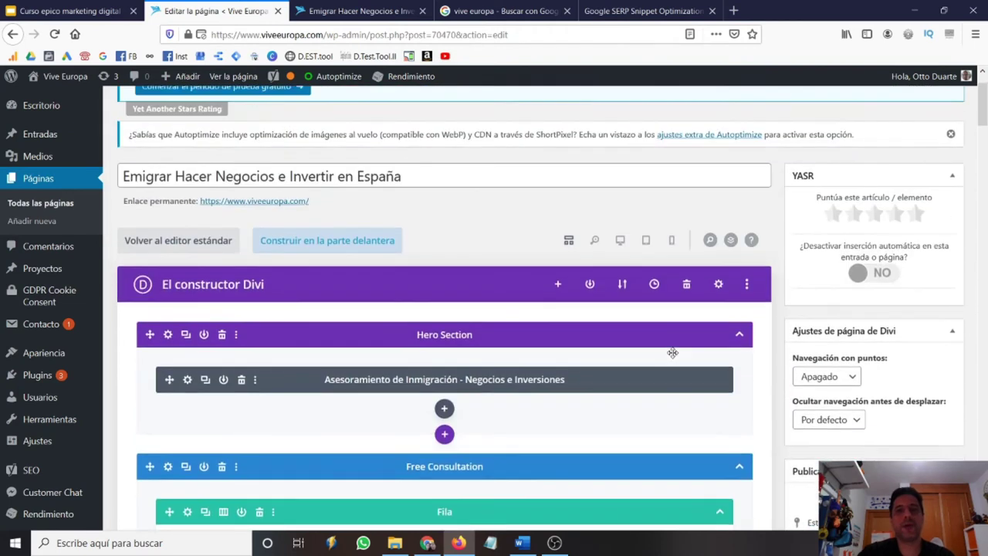
scroll(489, 320, down, 1)
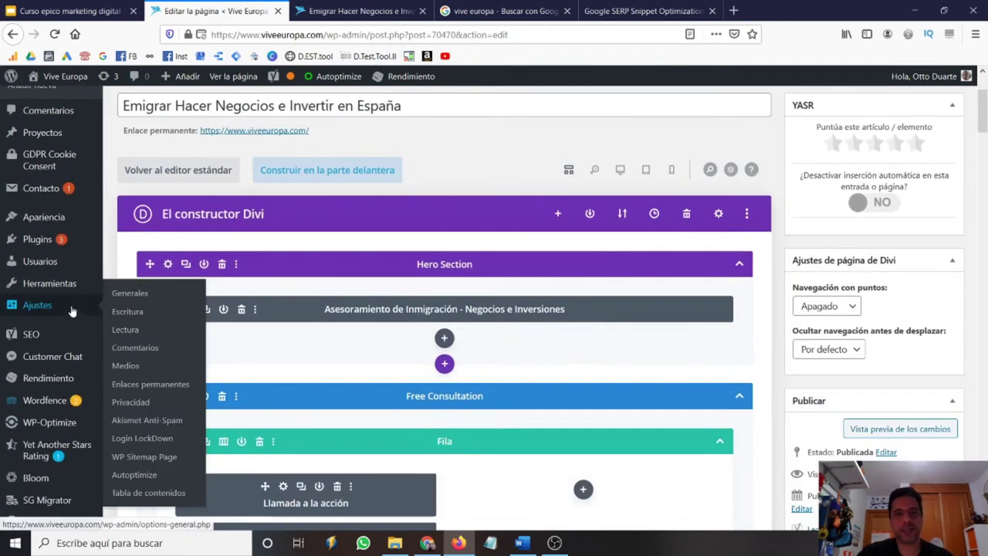
Inspect the Fondo options in the Hero Section settings and close them without saving
click(168, 264)
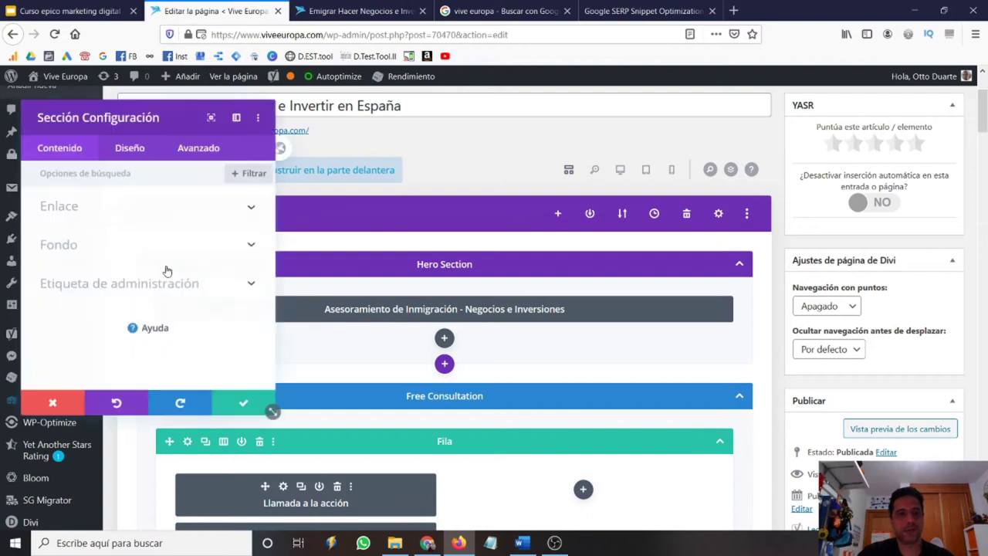
scroll(179, 306, down, 4)
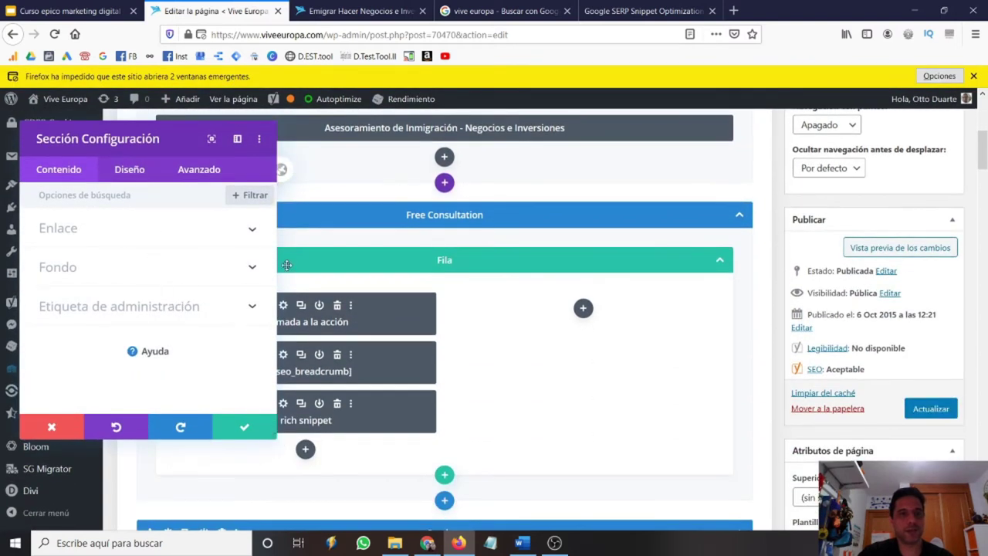
click(252, 268)
scroll(149, 337, down, 5)
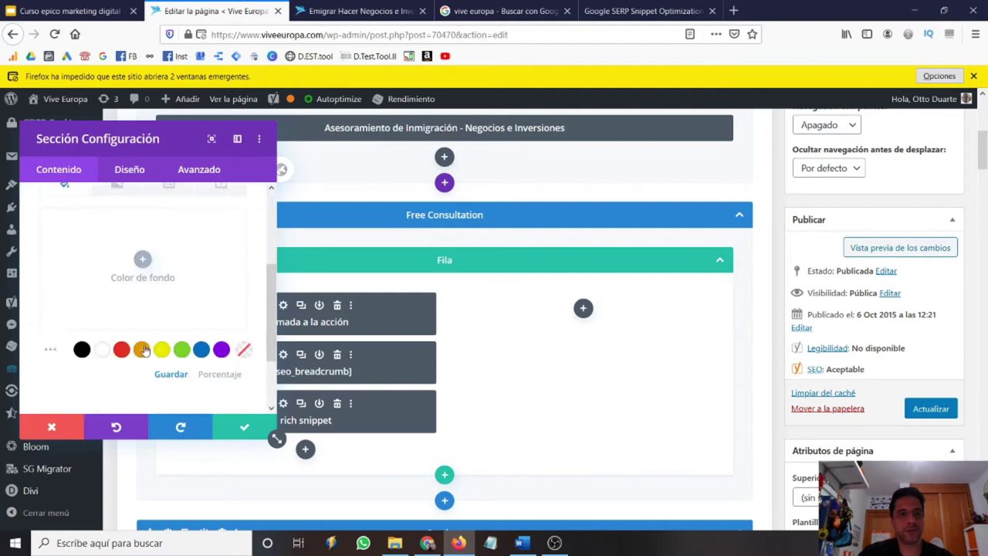
scroll(149, 338, up, 8)
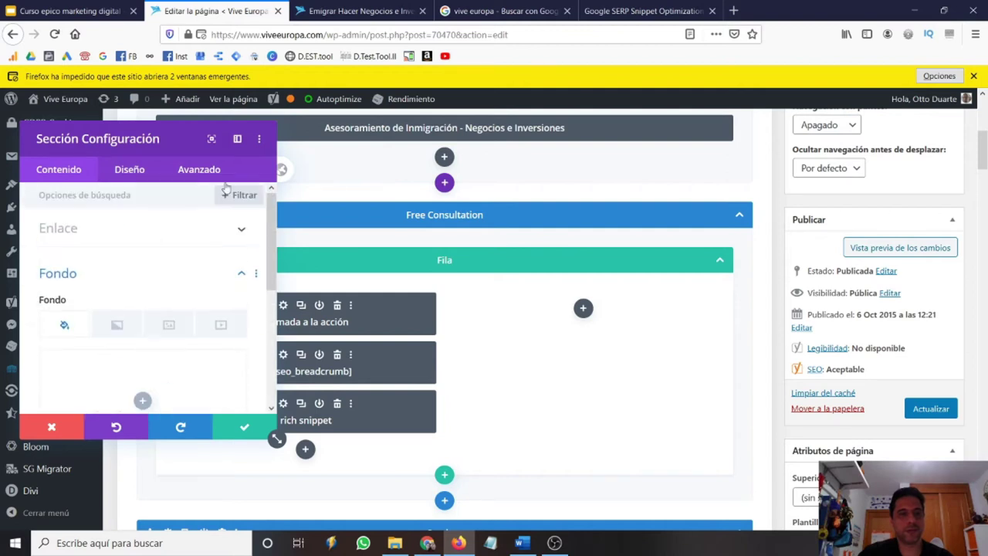
click(52, 427)
Look through the content settings of the Asesoramiento de Inmigración - Negocios e Inversiones module and discard the dialog
scroll(372, 307, up, 4)
scroll(307, 306, down, 3)
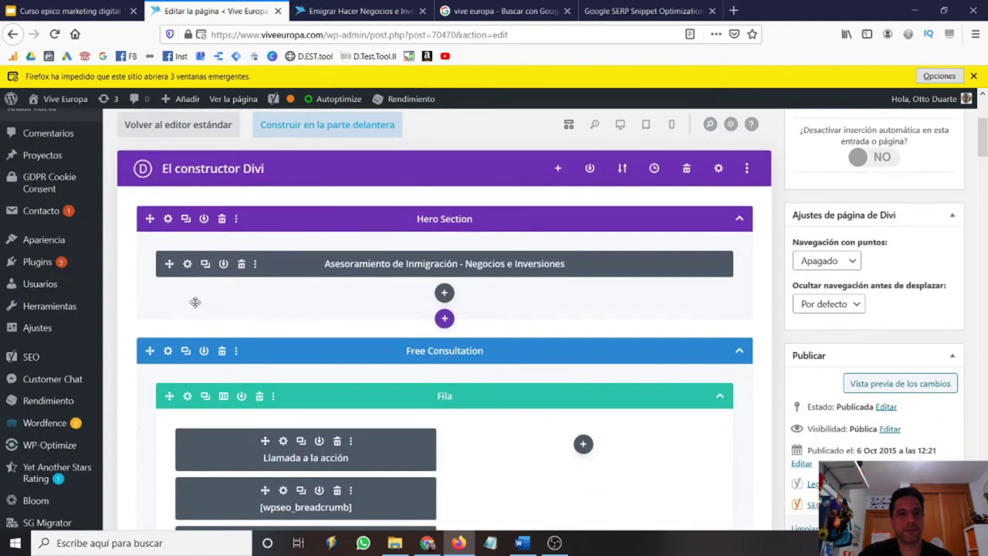
click(187, 265)
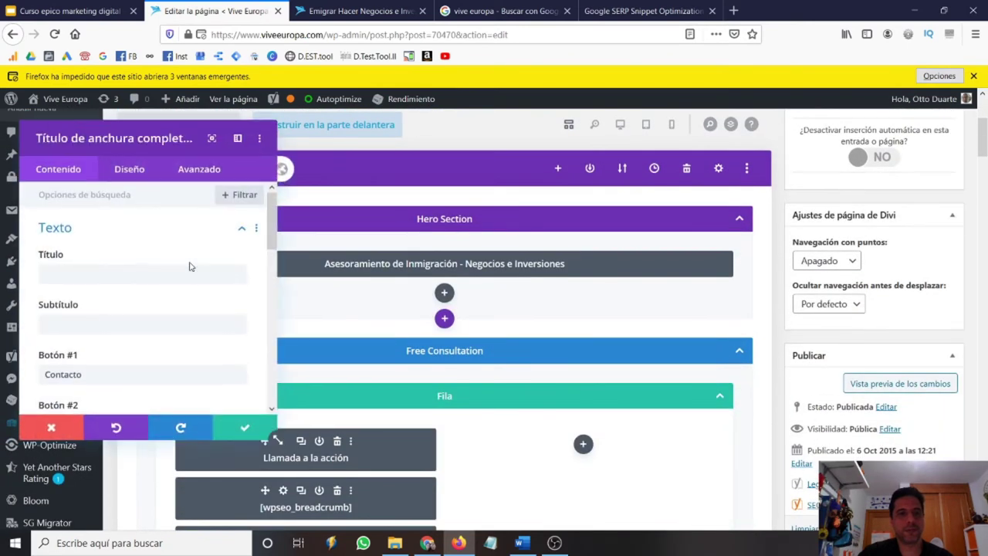
scroll(91, 237, down, 2)
scroll(91, 243, down, 5)
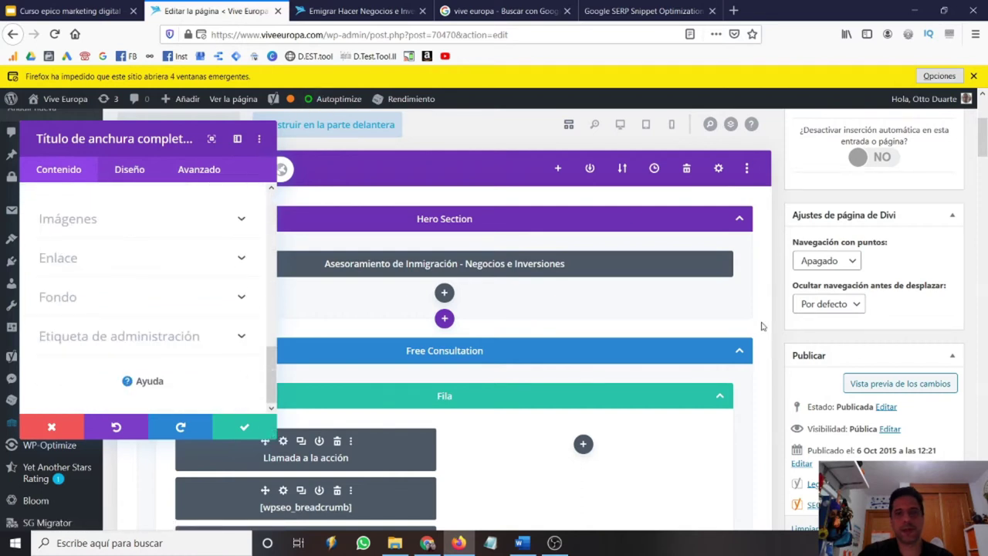
click(52, 427)
Enable the visual builder on the live Vive Europa homepage, and consult the slide deck and Google results while it loads
click(360, 11)
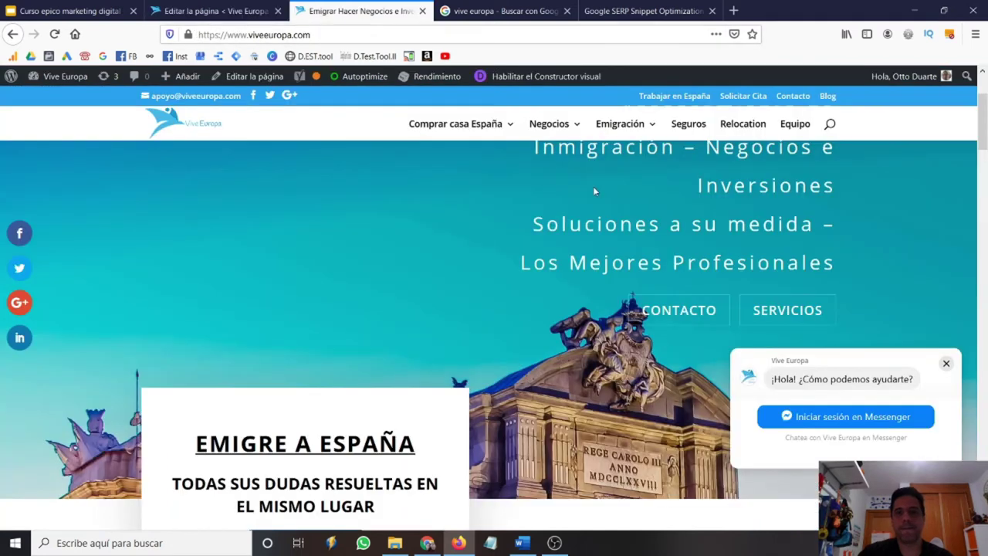
click(533, 76)
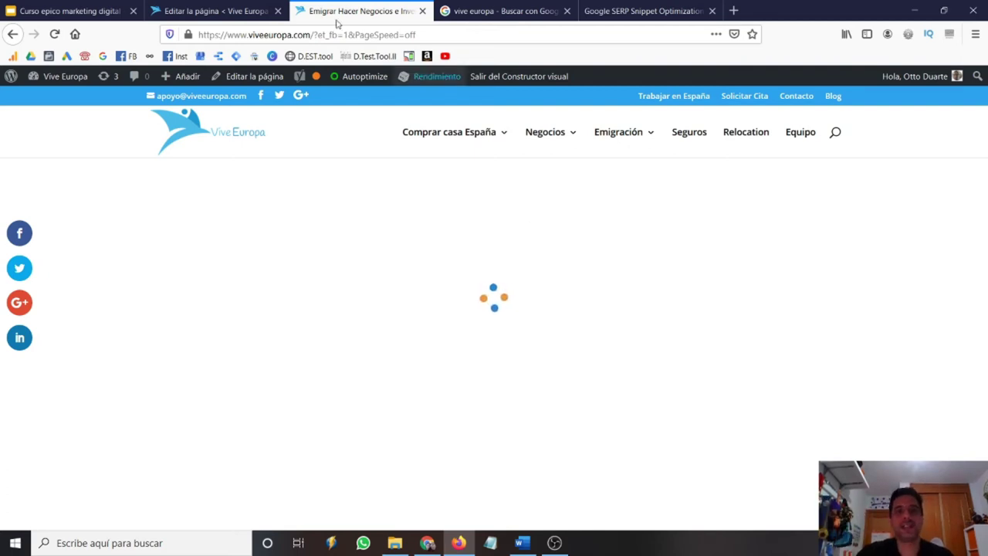
click(93, 12)
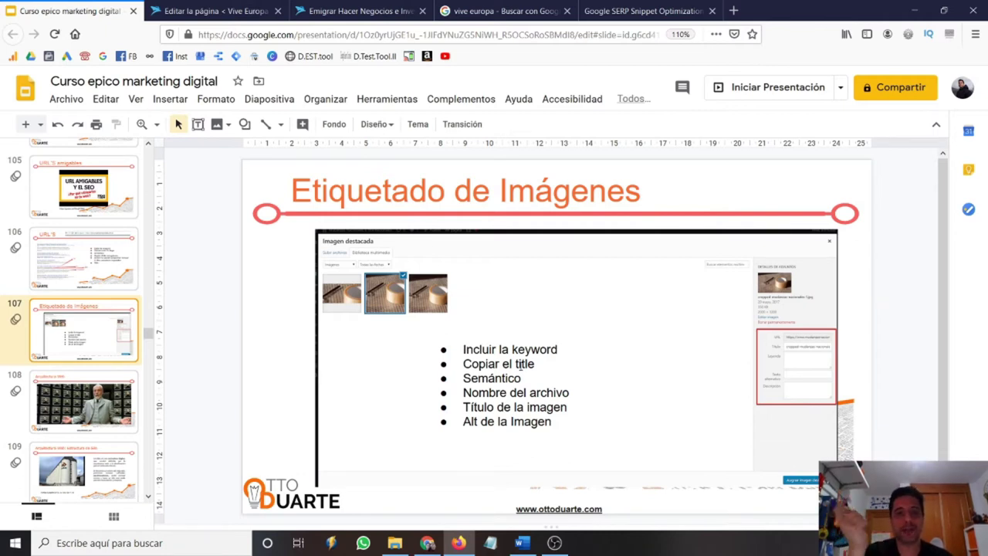
click(348, 11)
click(506, 11)
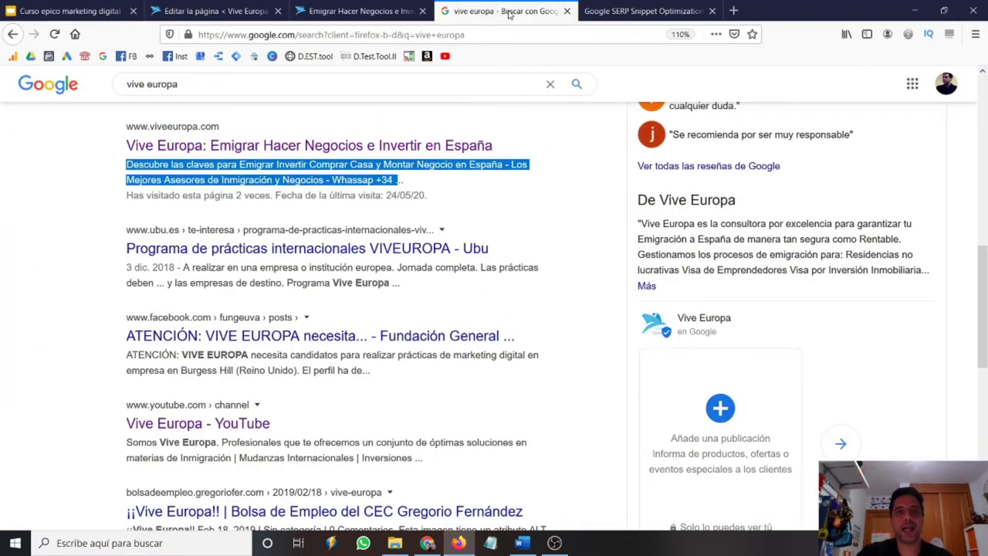
click(362, 11)
mouse_move(448, 135)
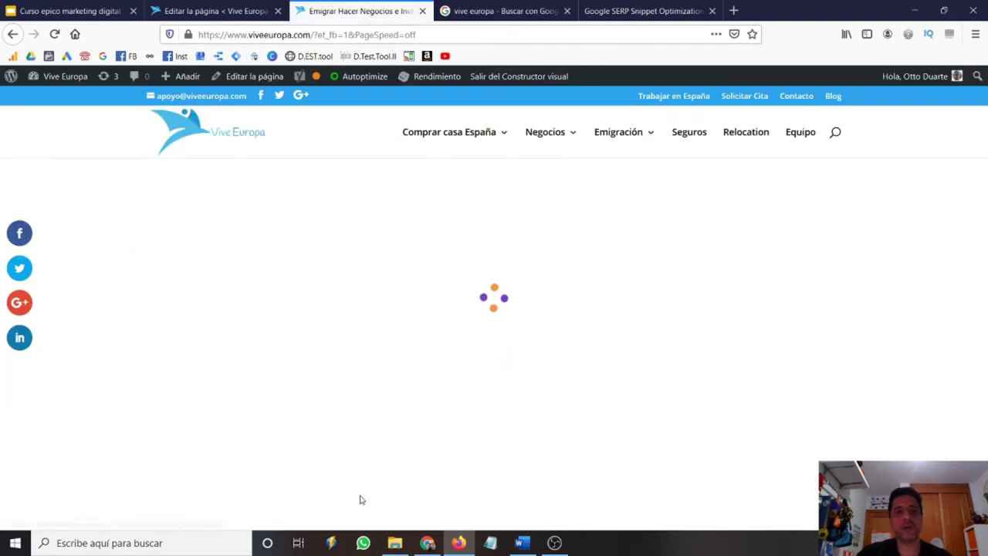
Back in the page editor, check the Hero Section's gradient, image and video background options and close the settings without saving
click(225, 14)
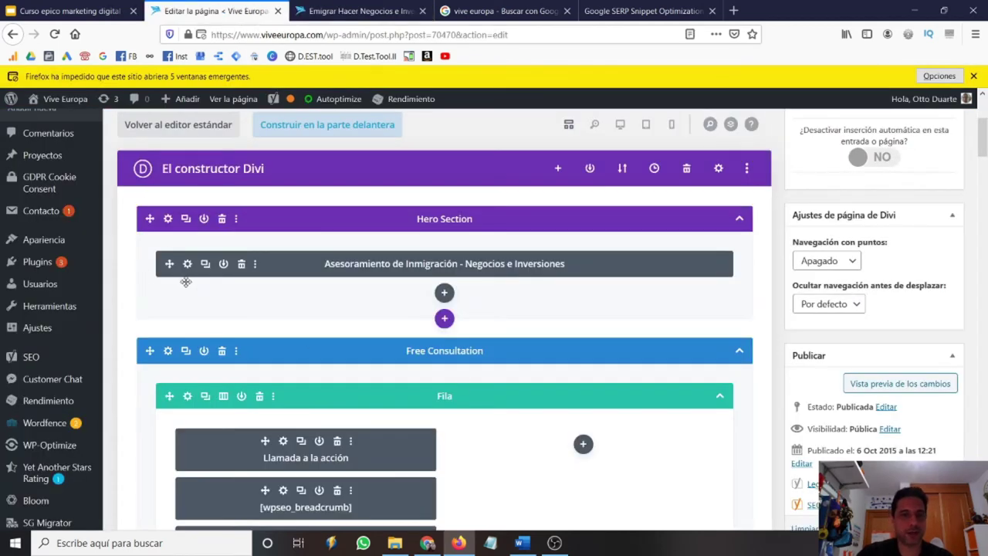
scroll(160, 261, up, 3)
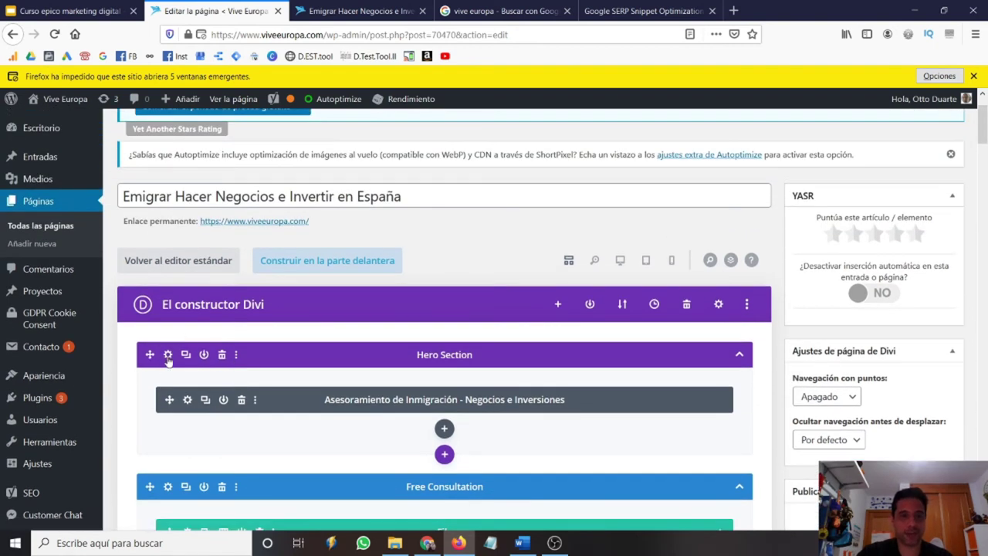
click(168, 357)
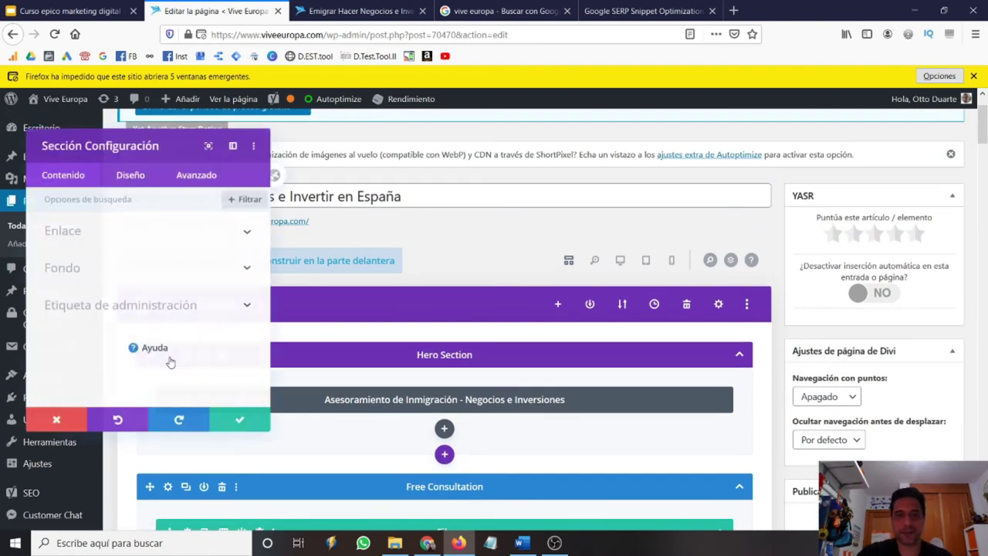
click(119, 268)
click(120, 250)
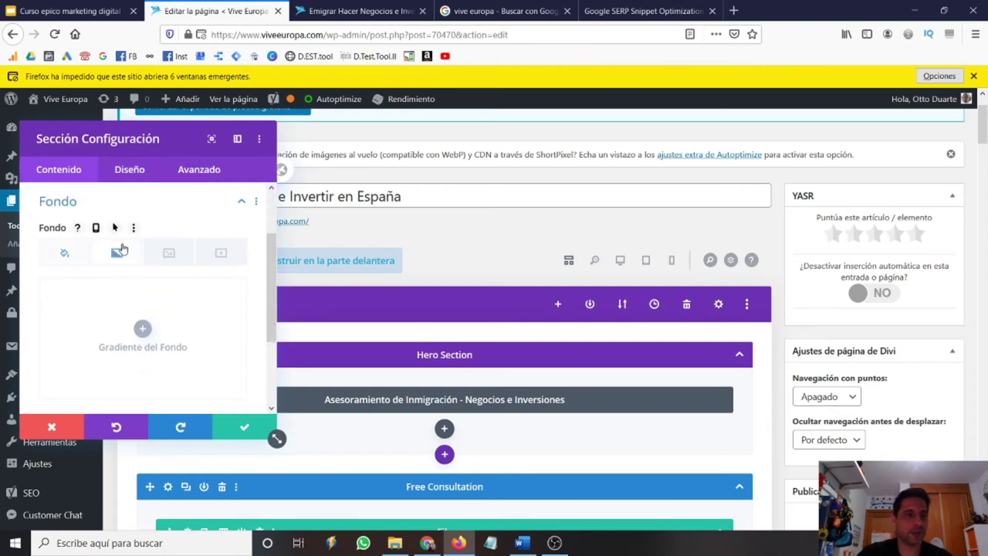
click(169, 252)
click(221, 252)
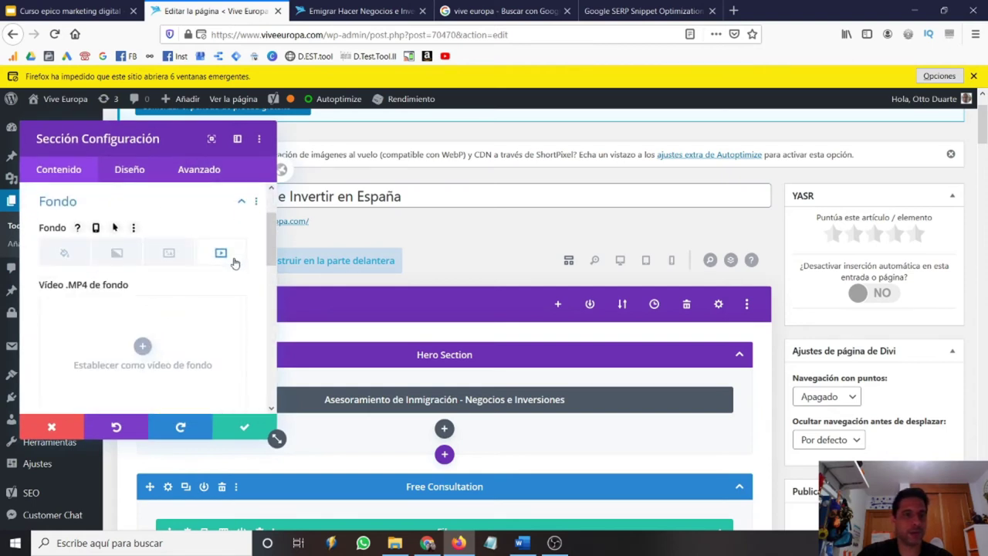
click(164, 261)
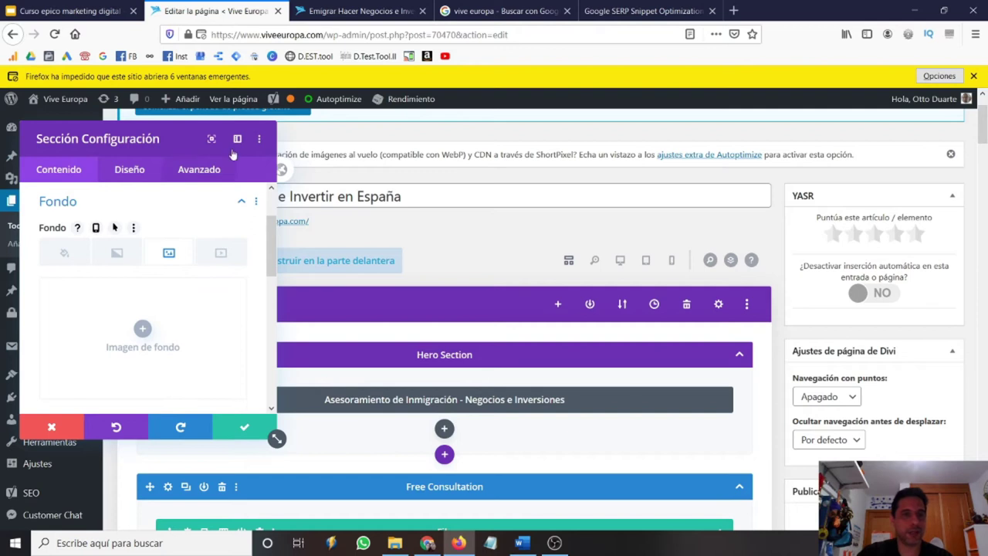
click(66, 429)
Go through the Divi layout to the Services section and look through the content settings of the Comprar Casa en España module
scroll(165, 342, down, 3)
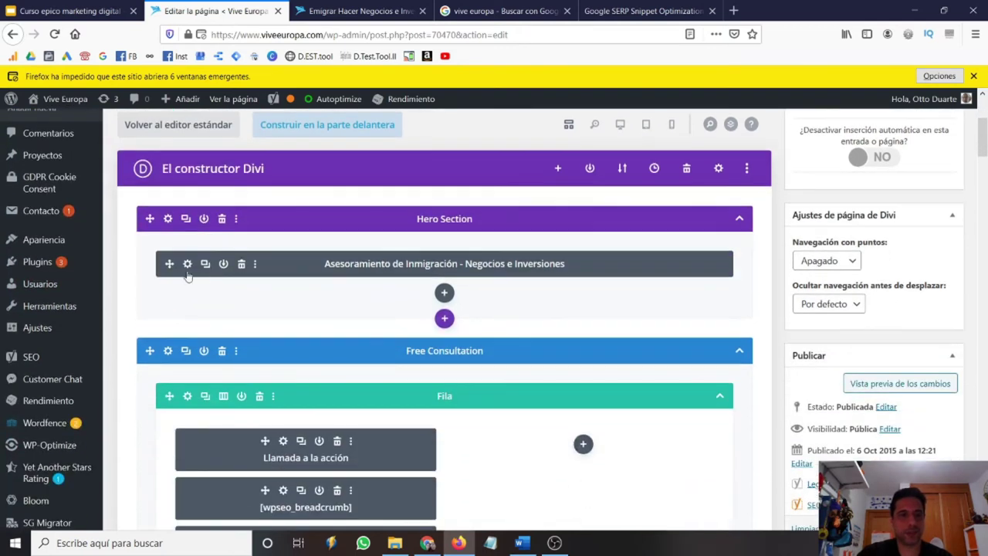
scroll(270, 323, down, 6)
scroll(270, 322, down, 5)
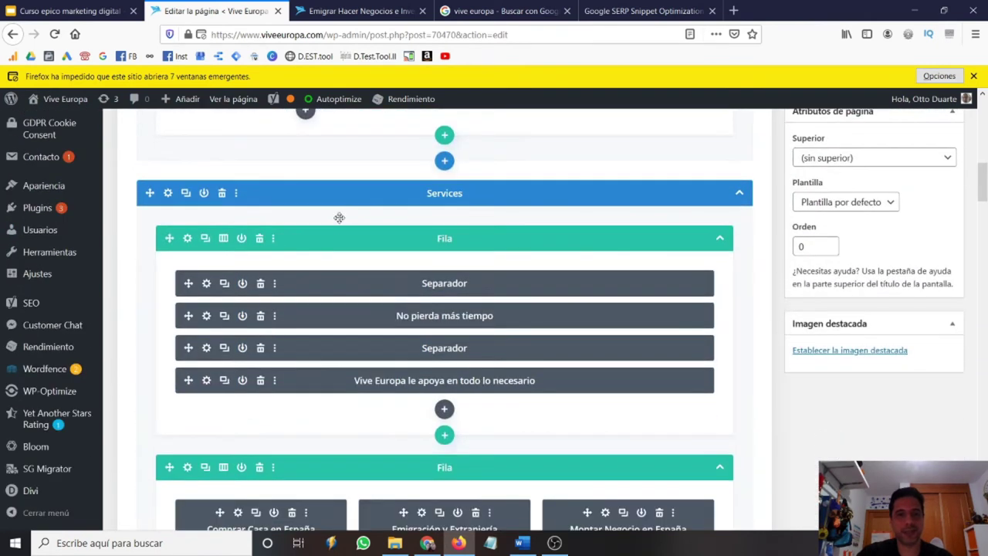
scroll(327, 280, down, 5)
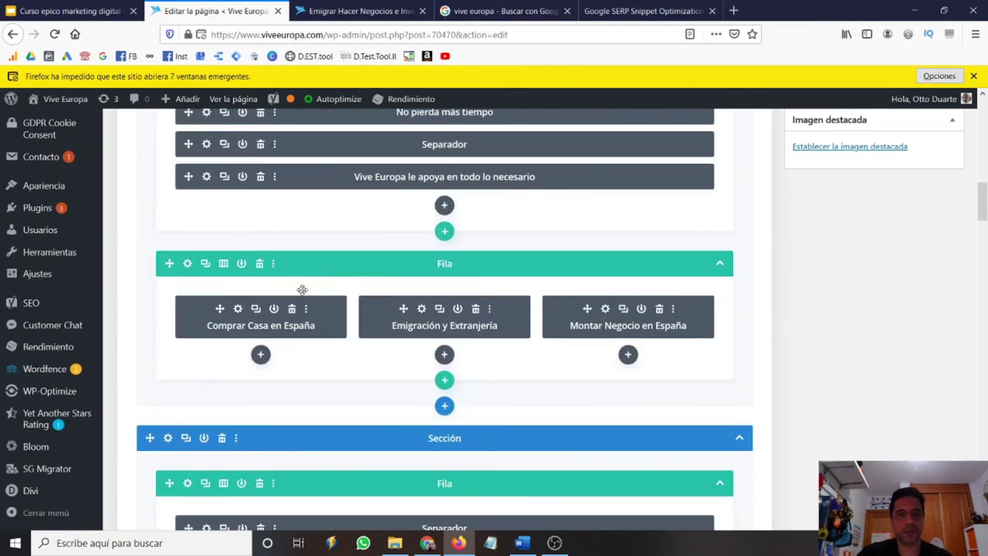
click(238, 309)
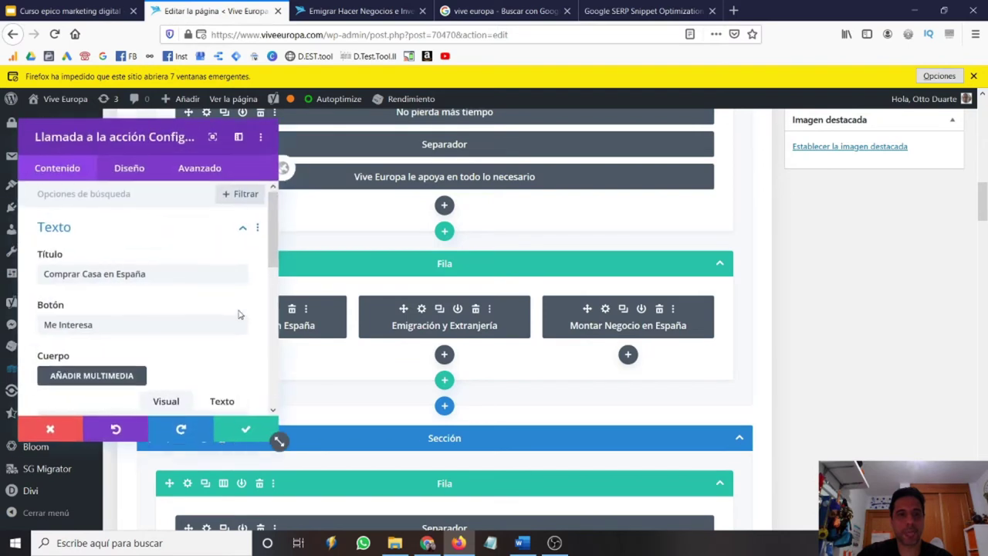
scroll(194, 315, down, 6)
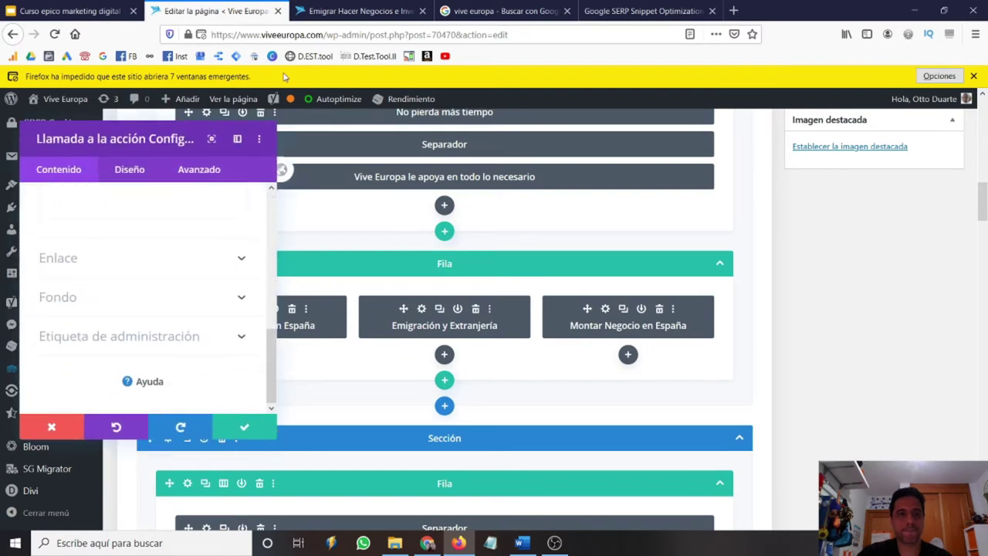
Exit the visual builder on the live Vive Europa homepage and look over the service cards
click(376, 12)
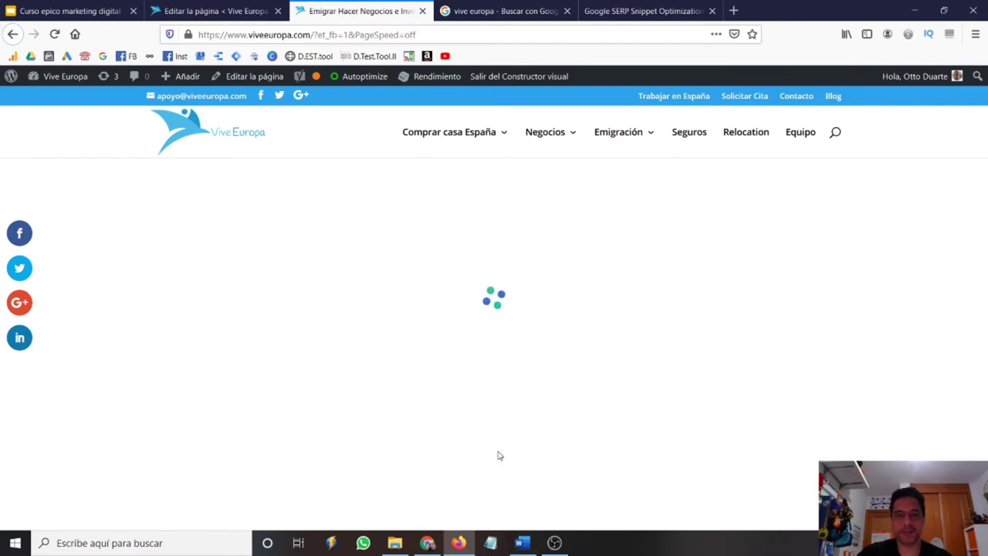
click(505, 77)
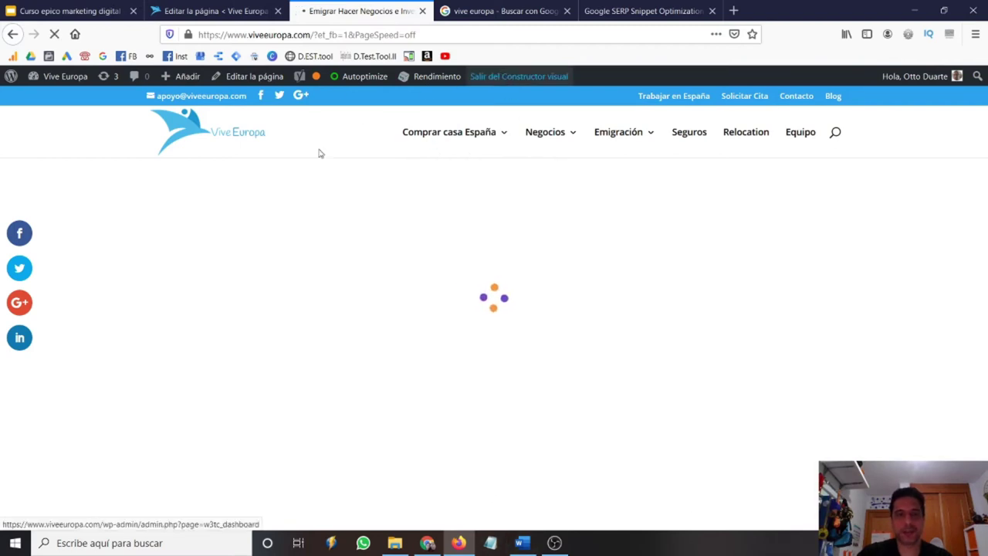
scroll(178, 355, down, 15)
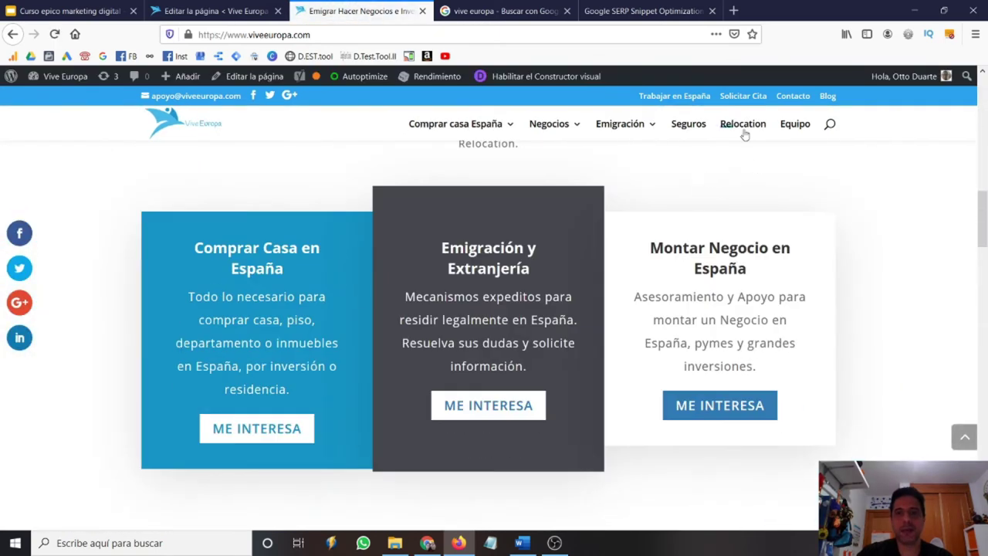
Open the site's blog and view the article "Emigrar a España desde México"
click(830, 97)
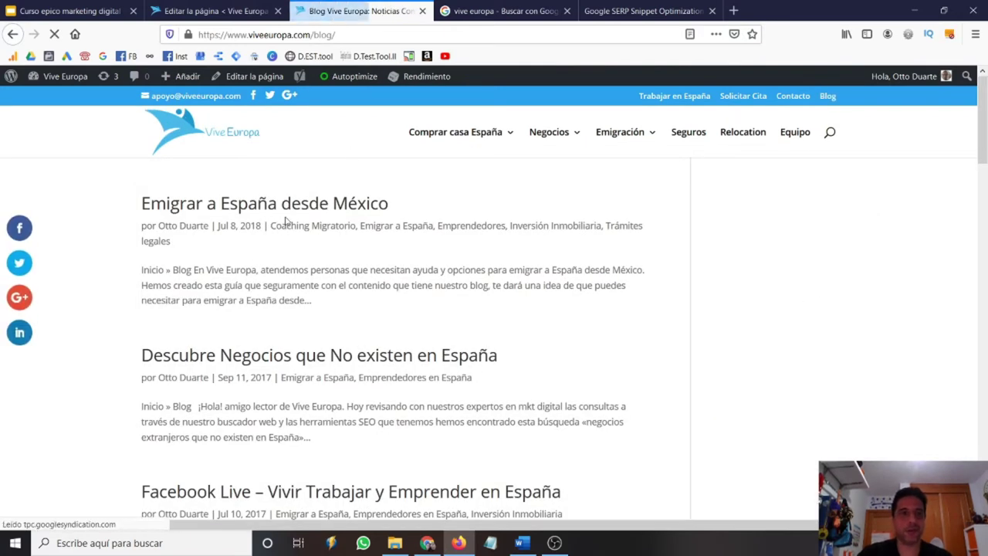
click(291, 214)
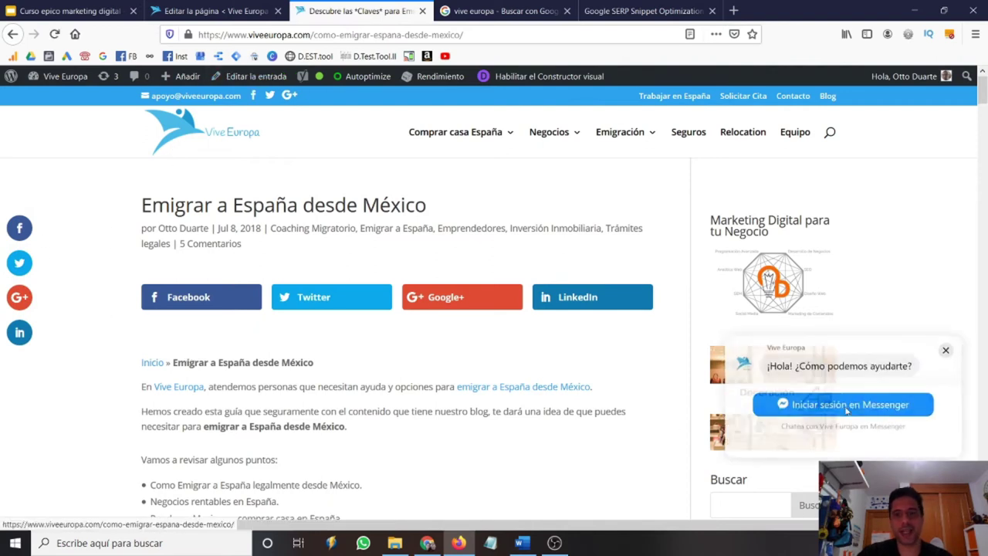
scroll(236, 288, down, 5)
scroll(235, 287, up, 5)
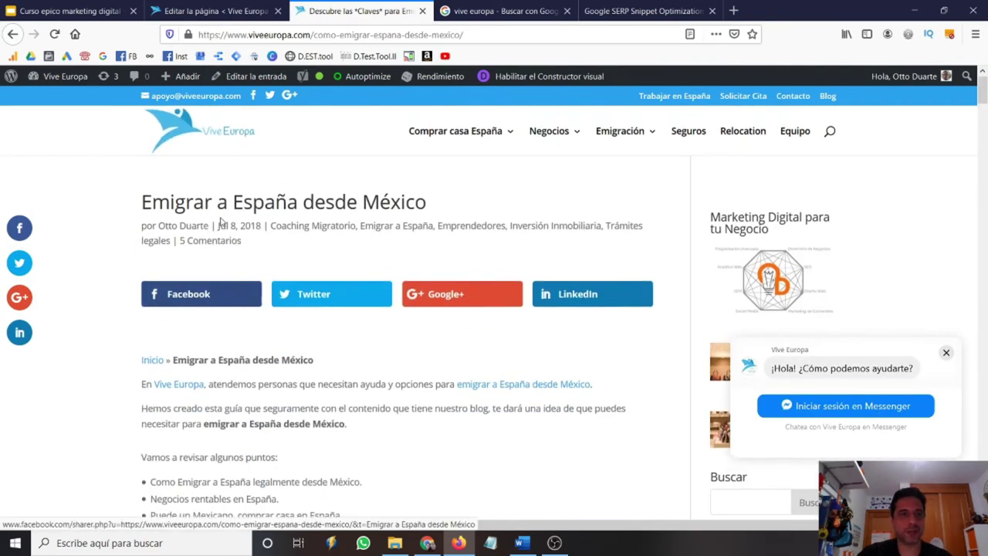
Open the article for editing in WordPress and bring up its featured image in the media library
click(240, 86)
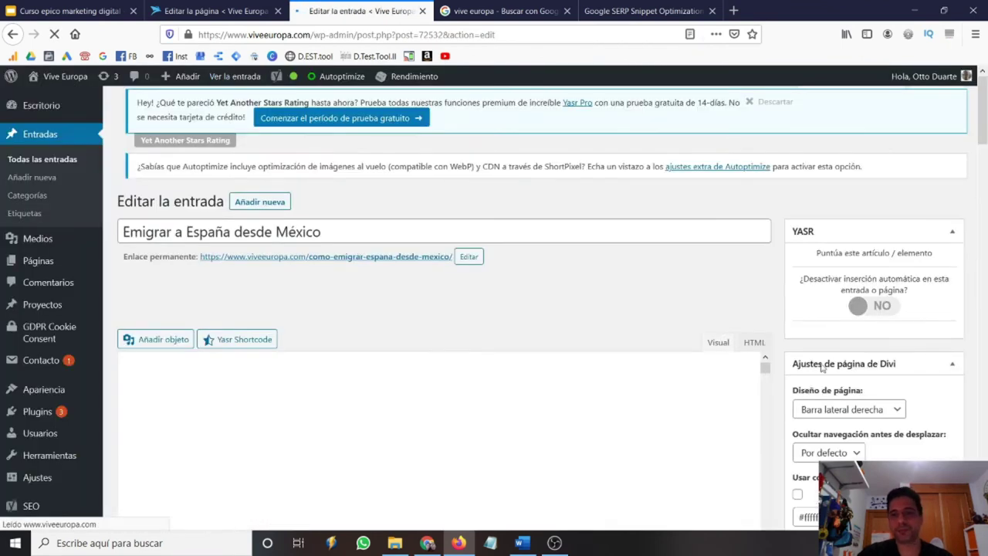
scroll(817, 363, down, 8)
scroll(813, 360, down, 20)
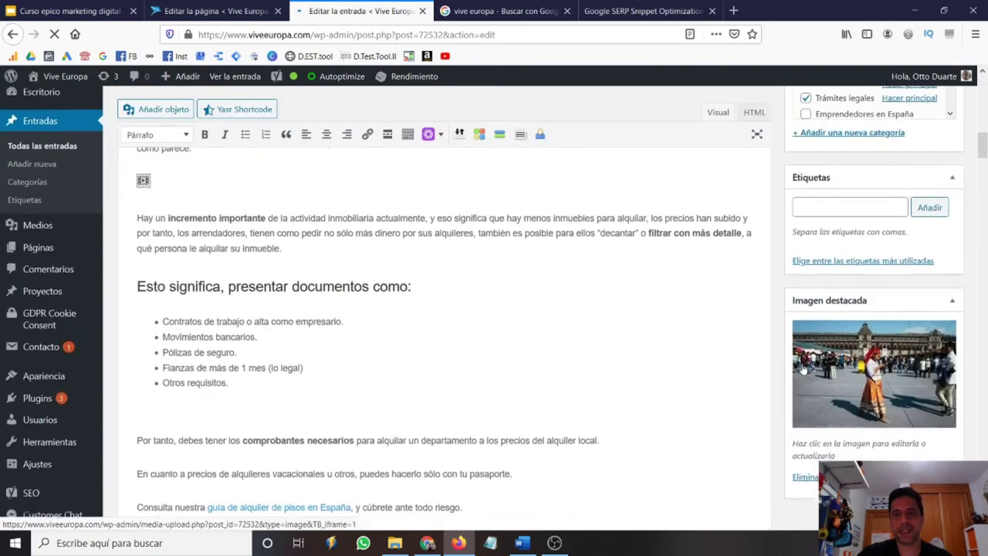
click(882, 360)
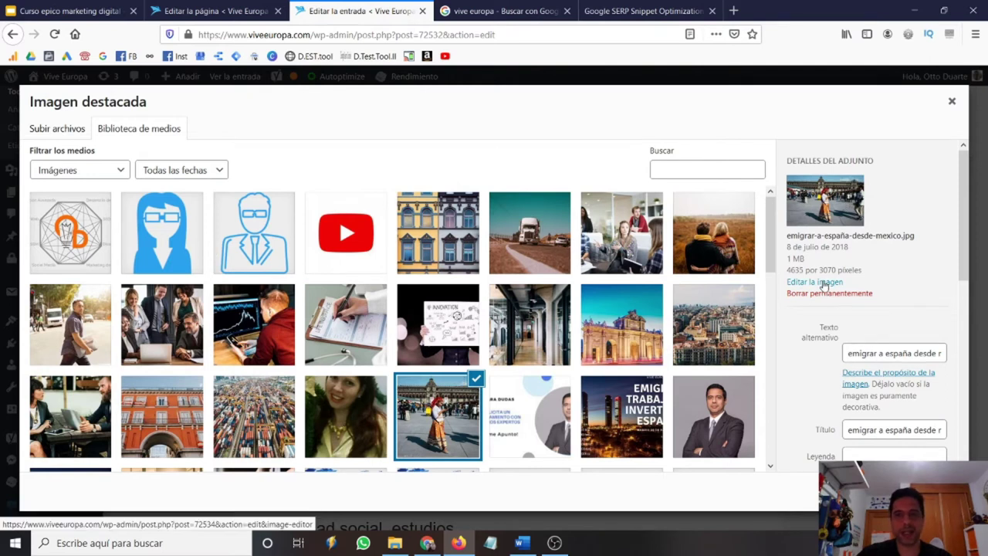
Examine the featured image's file name, alternative text, title and description in the attachment details
scroll(790, 315, down, 4)
scroll(787, 316, up, 1)
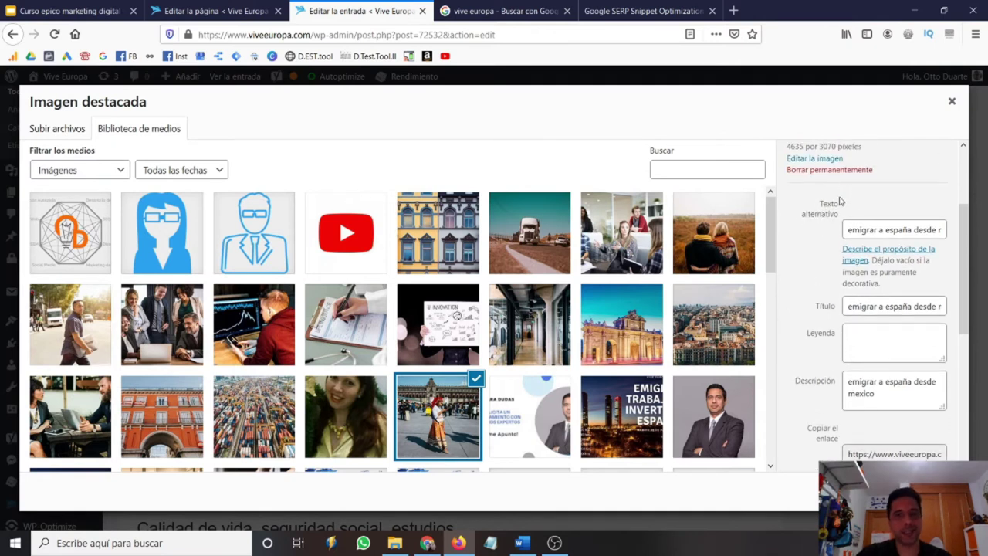
triple_click(858, 230)
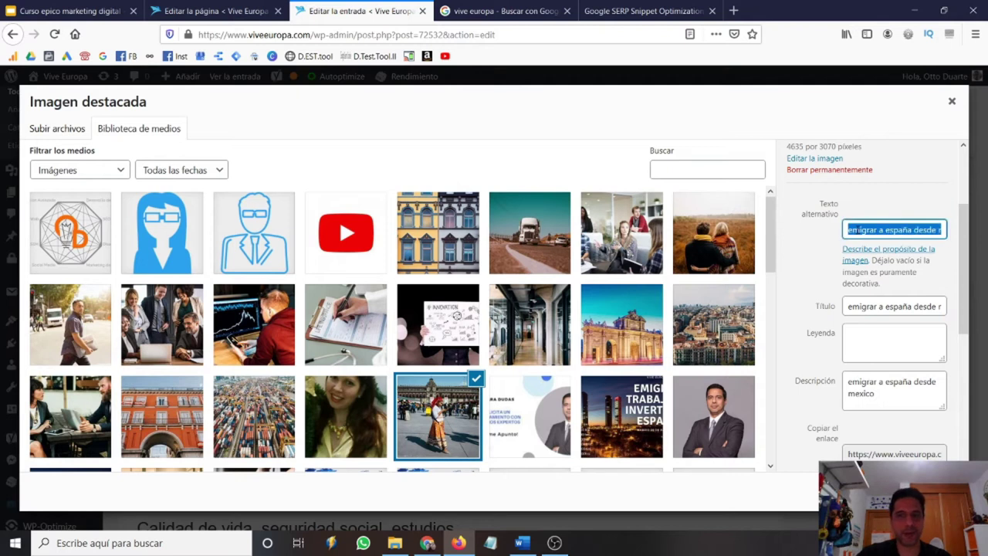
triple_click(881, 309)
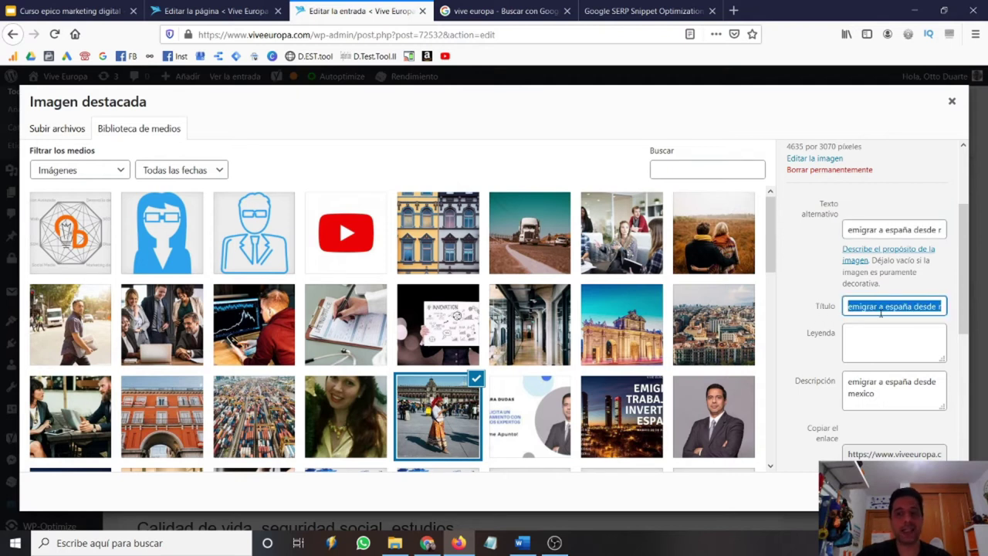
scroll(900, 263, down, 3)
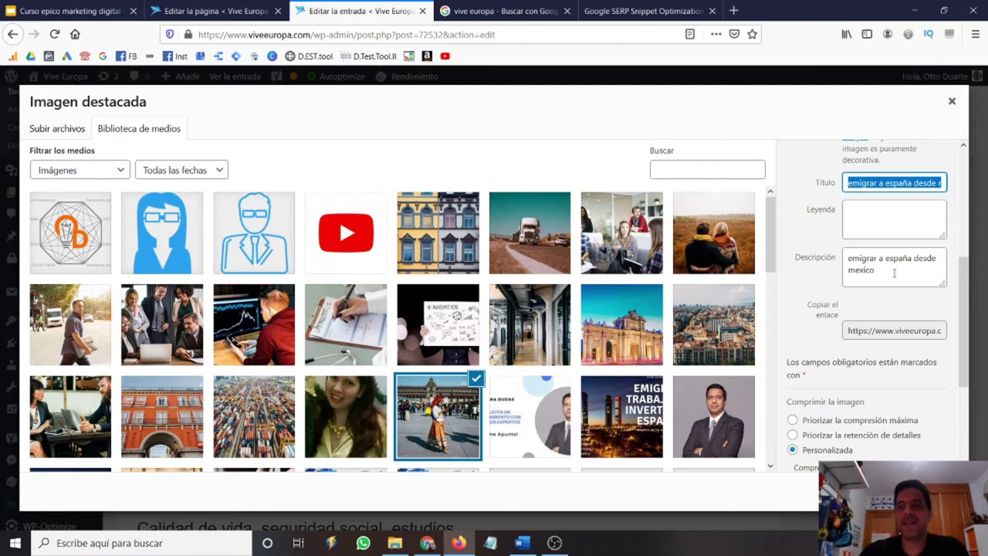
scroll(876, 309, up, 3)
scroll(877, 311, up, 1)
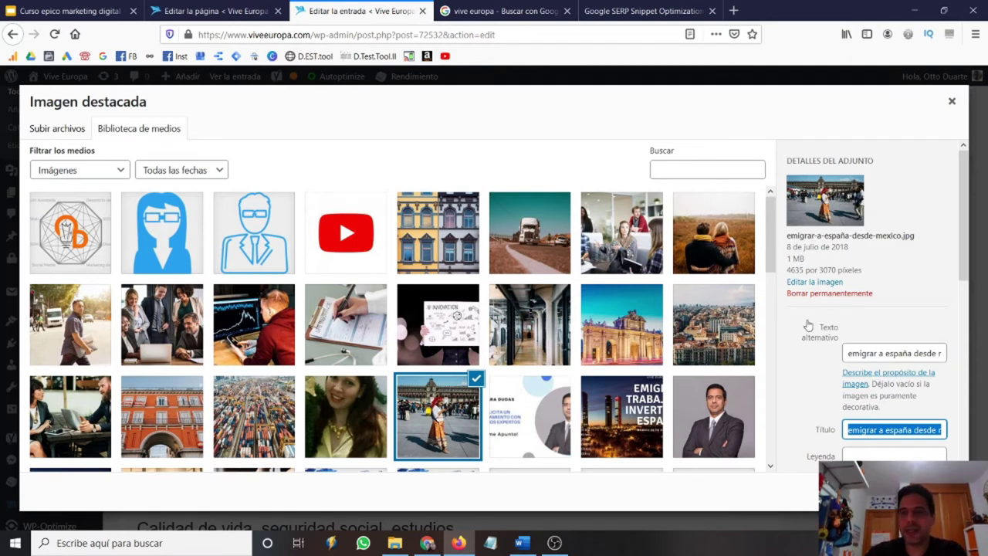
scroll(791, 323, down, 3)
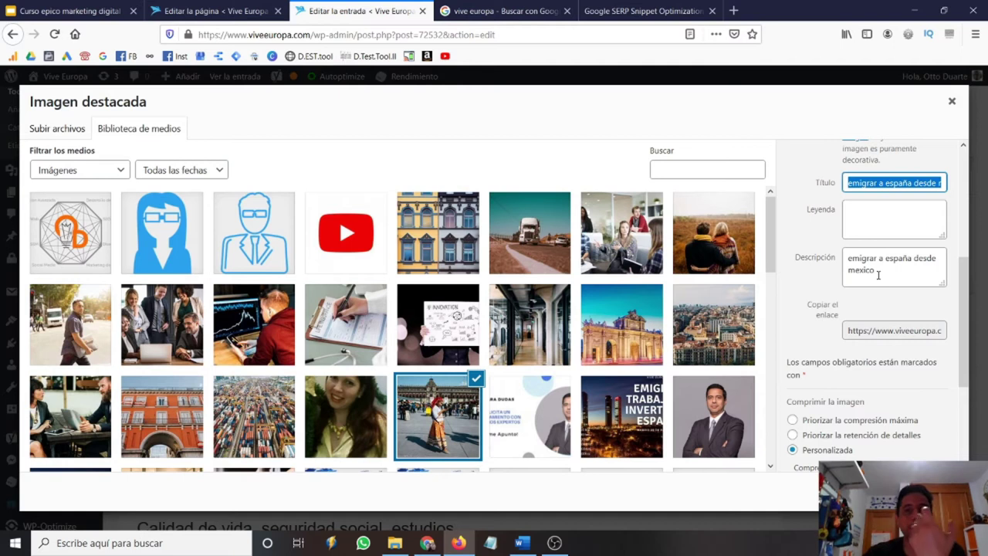
scroll(878, 274, up, 3)
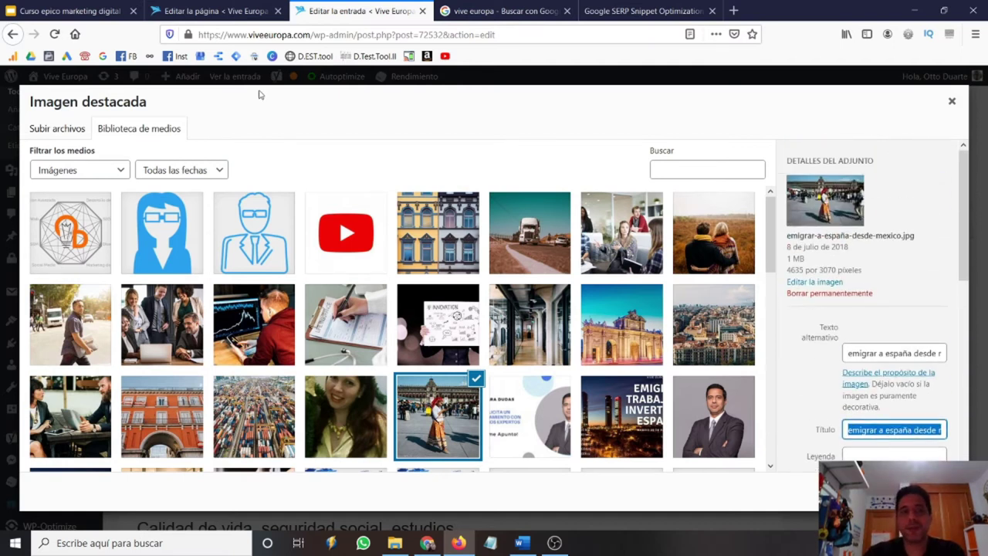
Switch to the Curso epico marketing digital slide deck, present it from the Etiquetado de Imágenes slide and advance to slide 108
click(69, 11)
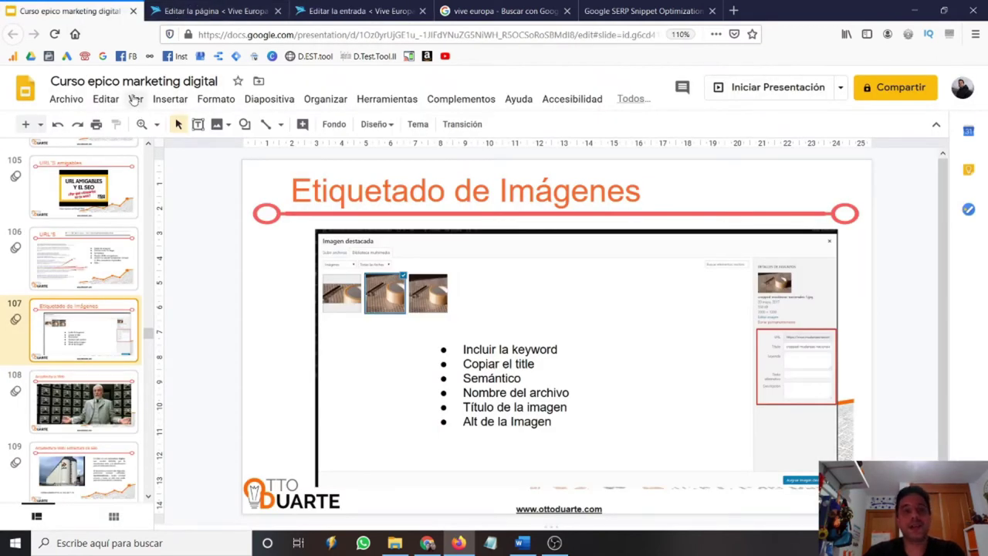
click(170, 99)
mouse_move(132, 100)
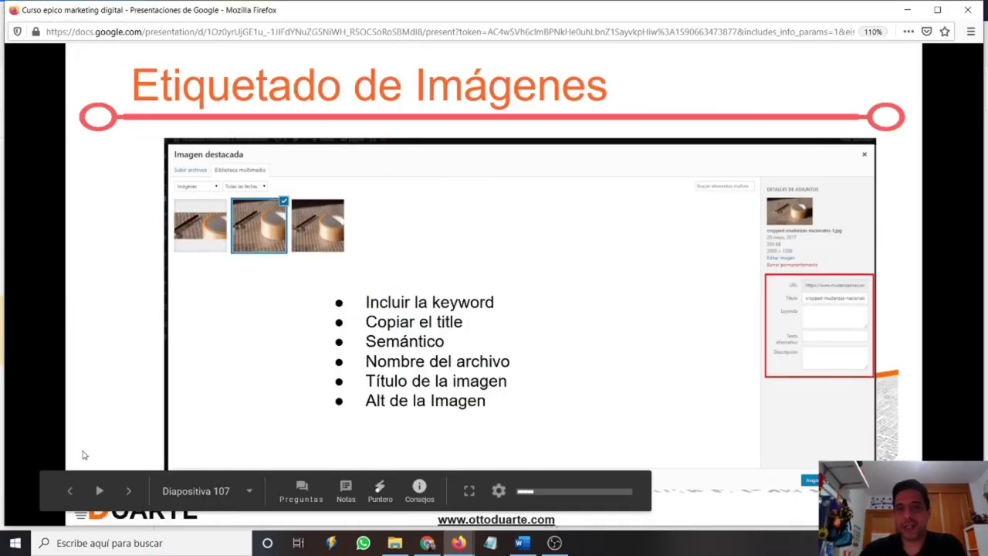
click(129, 493)
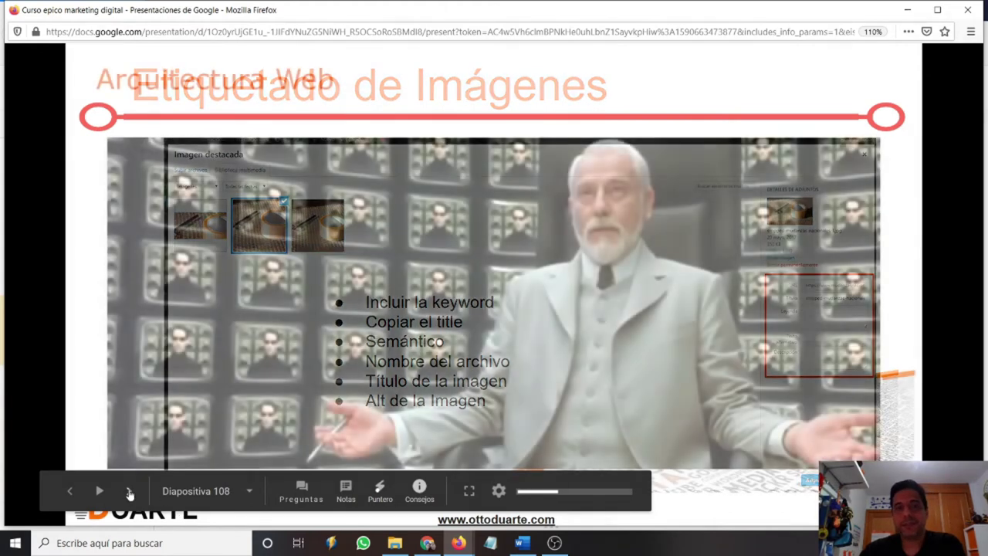